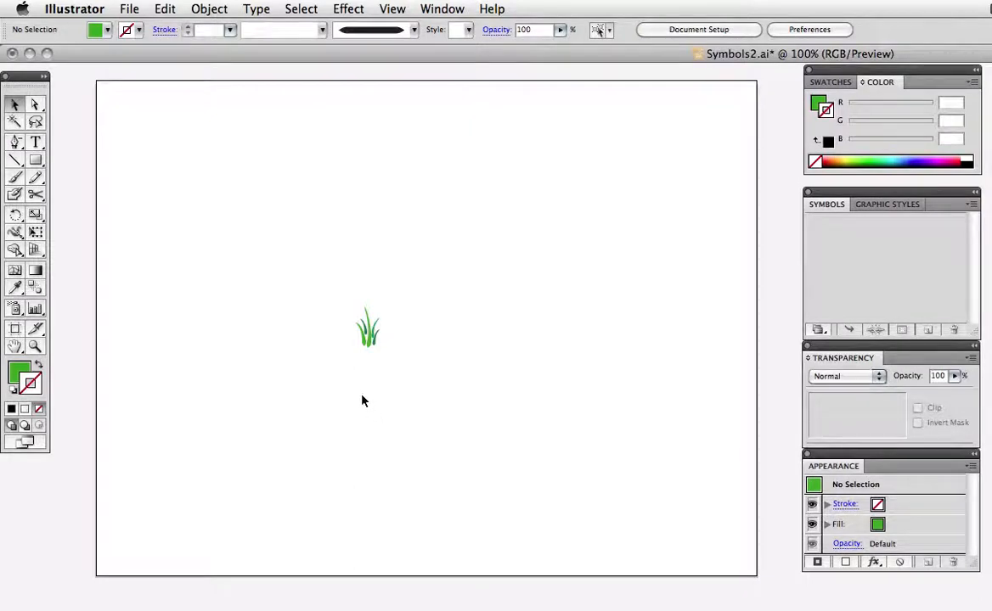
Create a symbol named "grass" of type Graphic from the grass artwork on the artboard.
{"action": "left_click", "coordinate": [366, 349]}
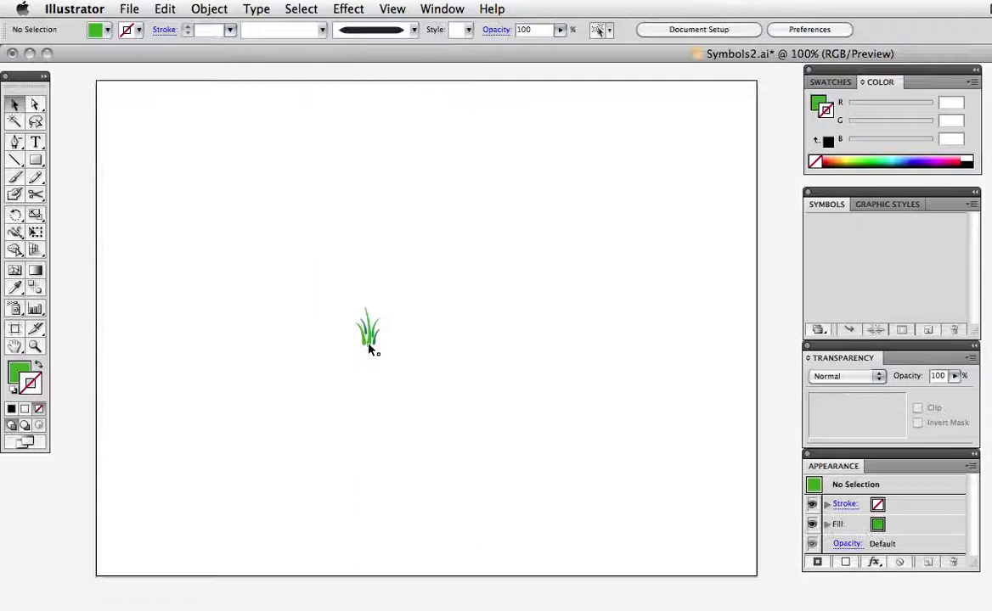
{"action": "left_click_drag", "start_coordinate": [370, 349], "coordinate": [897, 288]}
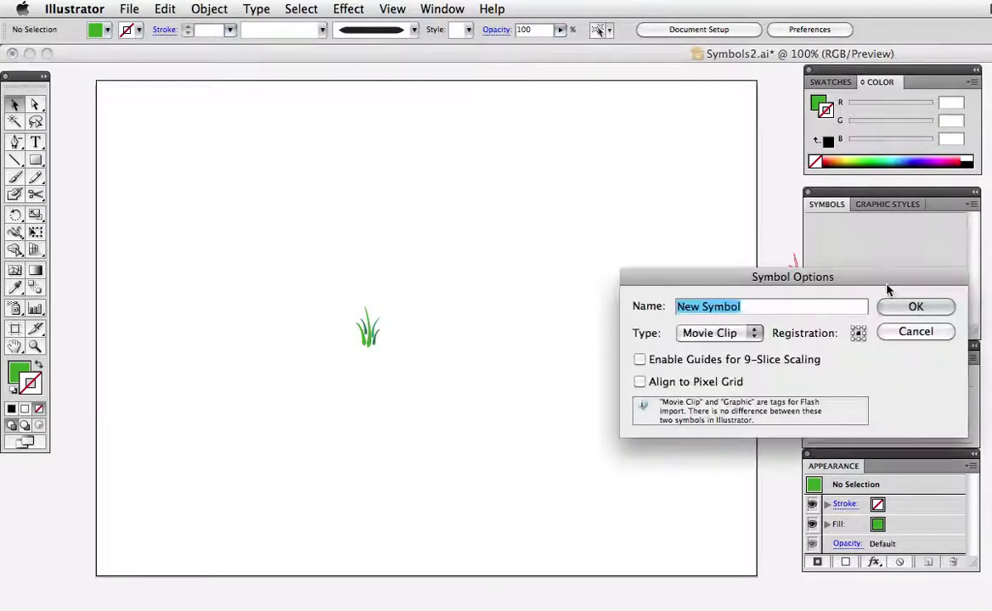
{"action": "left_click_drag", "start_coordinate": [824, 287], "coordinate": [607, 212]}
{"action": "type", "text": "grass"}
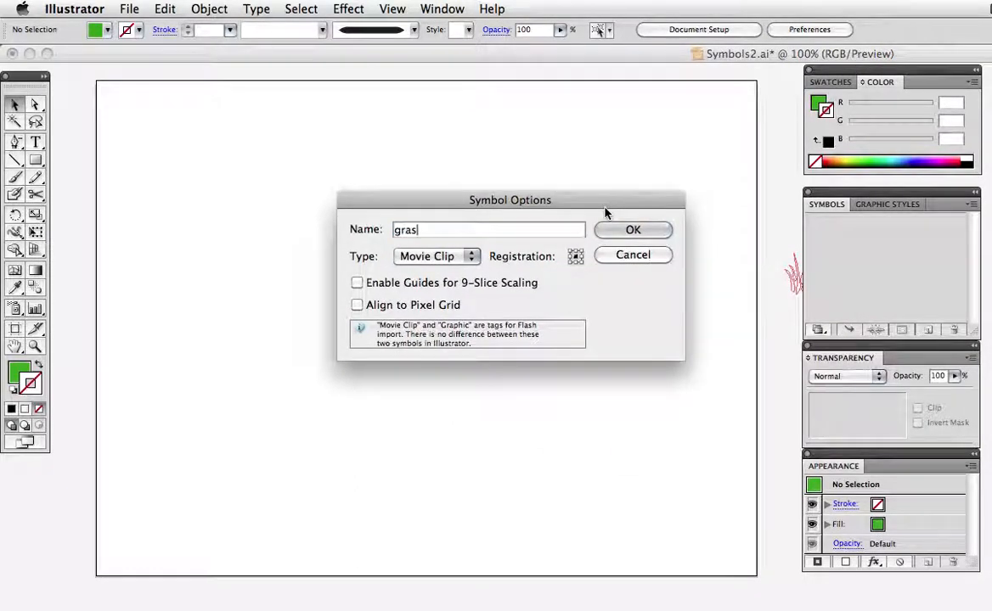
{"action": "left_click", "coordinate": [472, 256]}
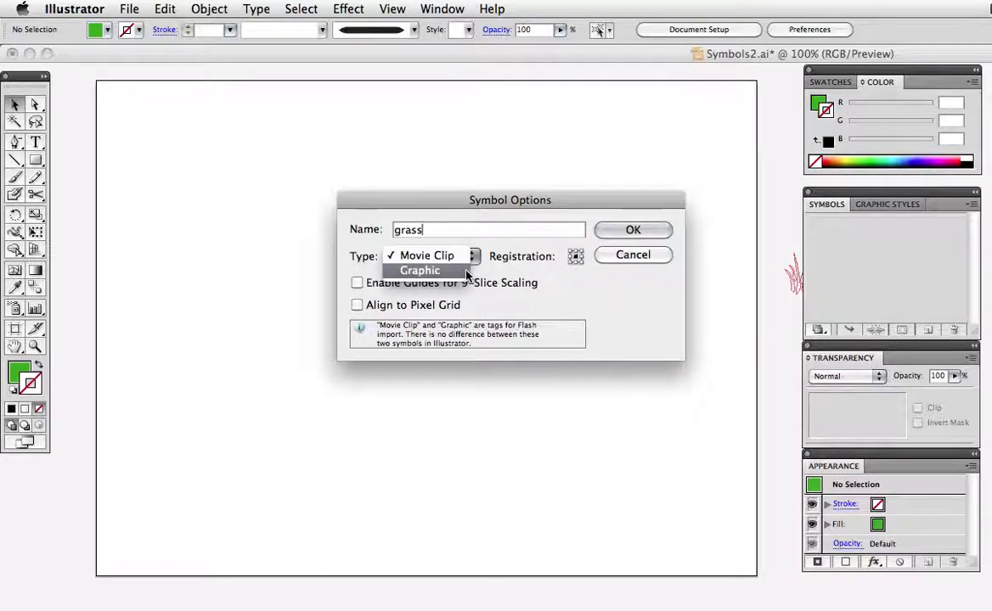
{"action": "left_click", "coordinate": [459, 270]}
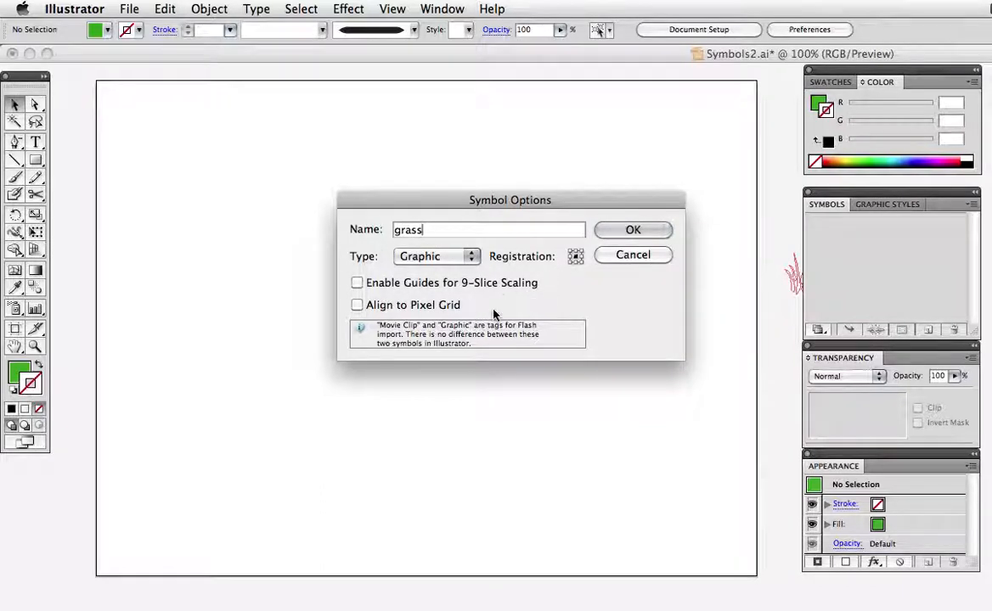
{"action": "left_click", "coordinate": [633, 230]}
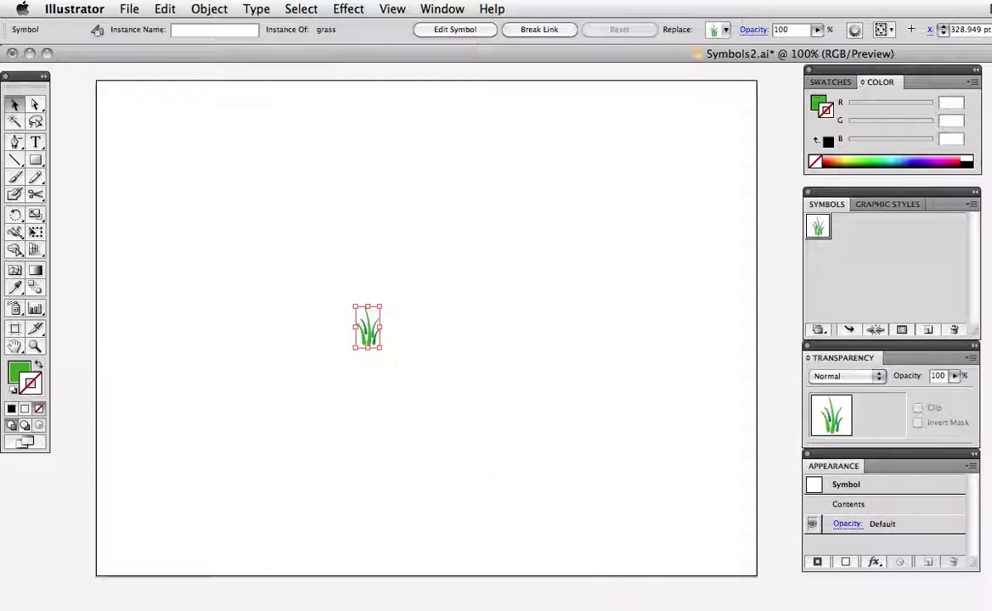
Delete the grass instance from the artboard and spray a row of grass symbols along the artboard's bottom edge.
{"action": "key", "text": "Delete"}
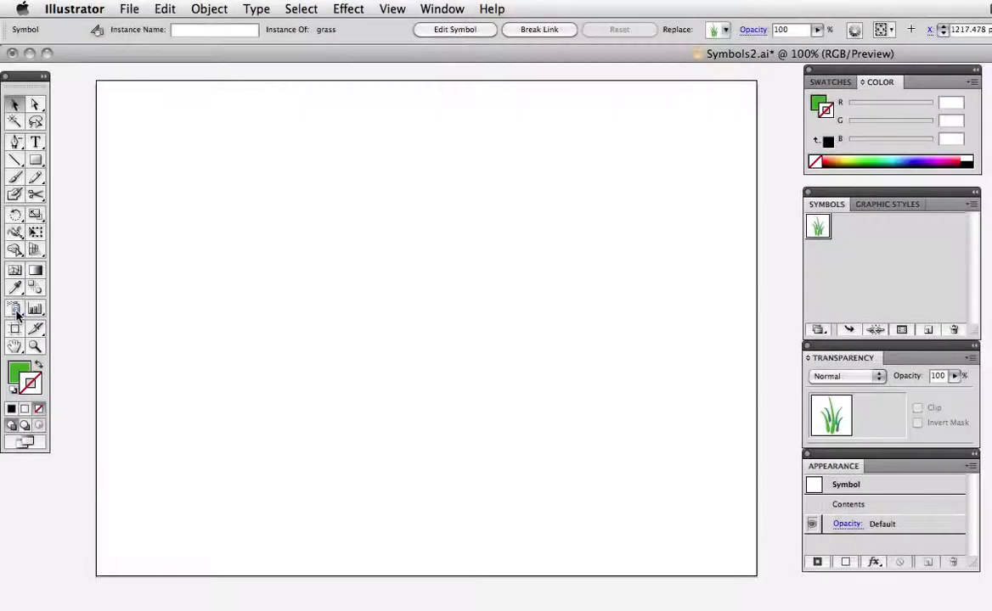
{"action": "left_click", "coordinate": [14, 309]}
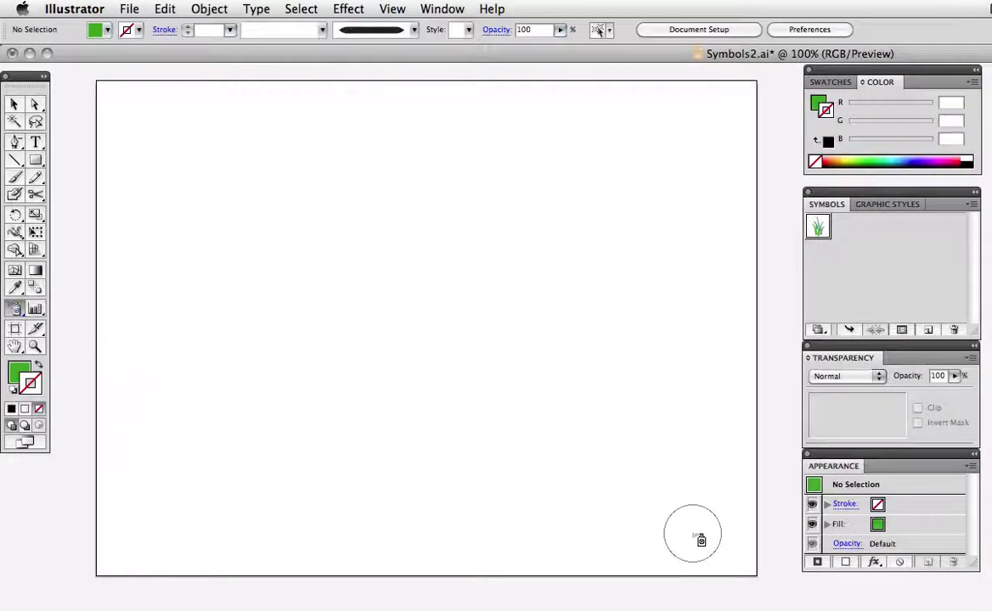
{"action": "mouse_move", "coordinate": [701, 540]}
{"action": "left_mouse_down"}
{"action": "mouse_move", "coordinate": [403, 530]}
{"action": "mouse_move", "coordinate": [671, 549]}
{"action": "mouse_move", "coordinate": [391, 542]}
{"action": "mouse_move", "coordinate": [467, 540]}
{"action": "mouse_move", "coordinate": [366, 552]}
{"action": "mouse_move", "coordinate": [207, 552]}
{"action": "mouse_move", "coordinate": [382, 545]}
{"action": "mouse_move", "coordinate": [159, 554]}
{"action": "left_mouse_up"}
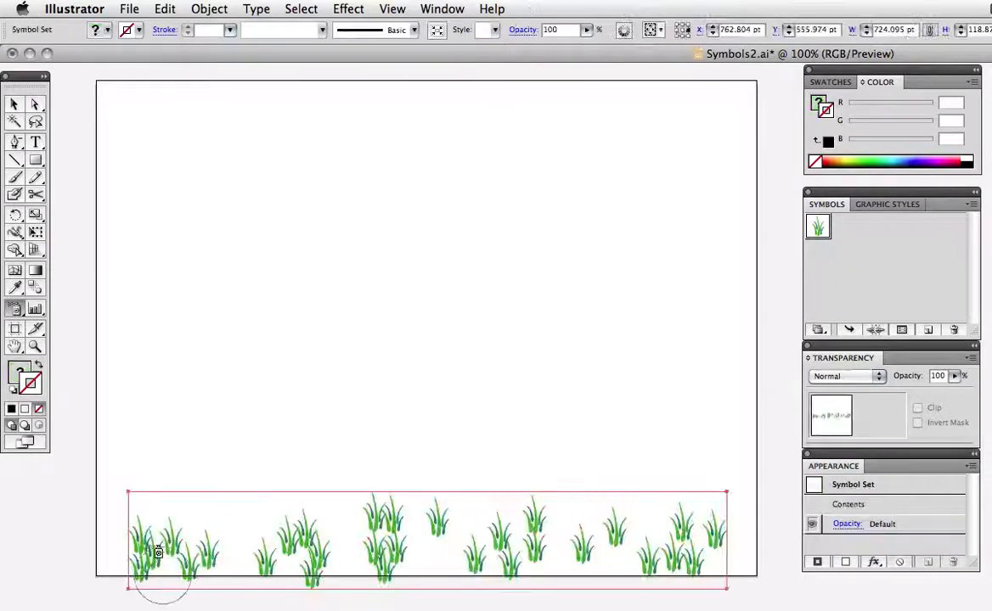
Set the Symbol Sprayer's intensity to 10 and the symbol set density to 10.
{"action": "double_click", "coordinate": [18, 312]}
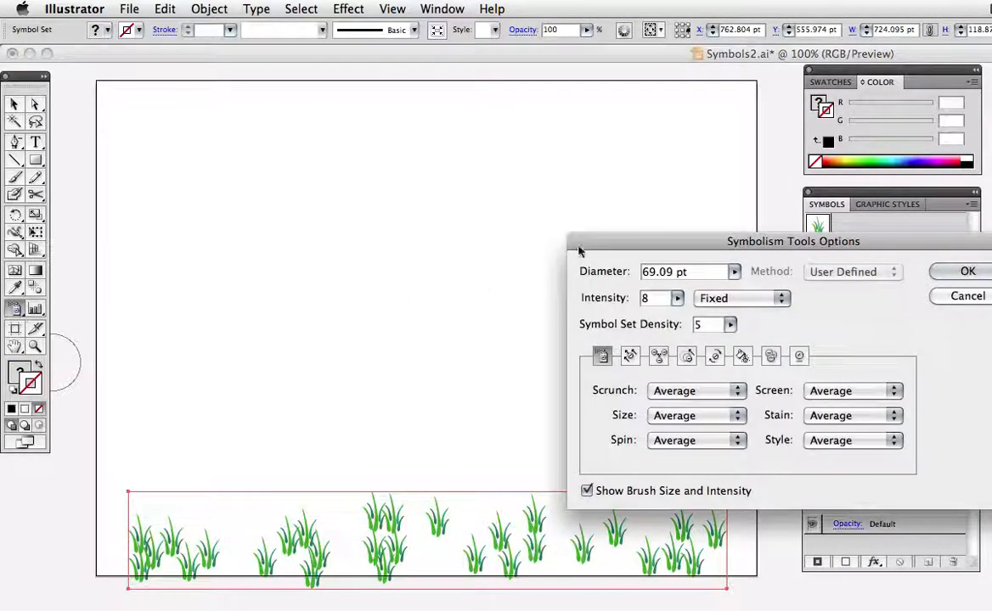
{"action": "mouse_move", "coordinate": [607, 189]}
{"action": "left_mouse_down"}
{"action": "mouse_move", "coordinate": [486, 198]}
{"action": "mouse_move", "coordinate": [402, 166]}
{"action": "left_mouse_up"}
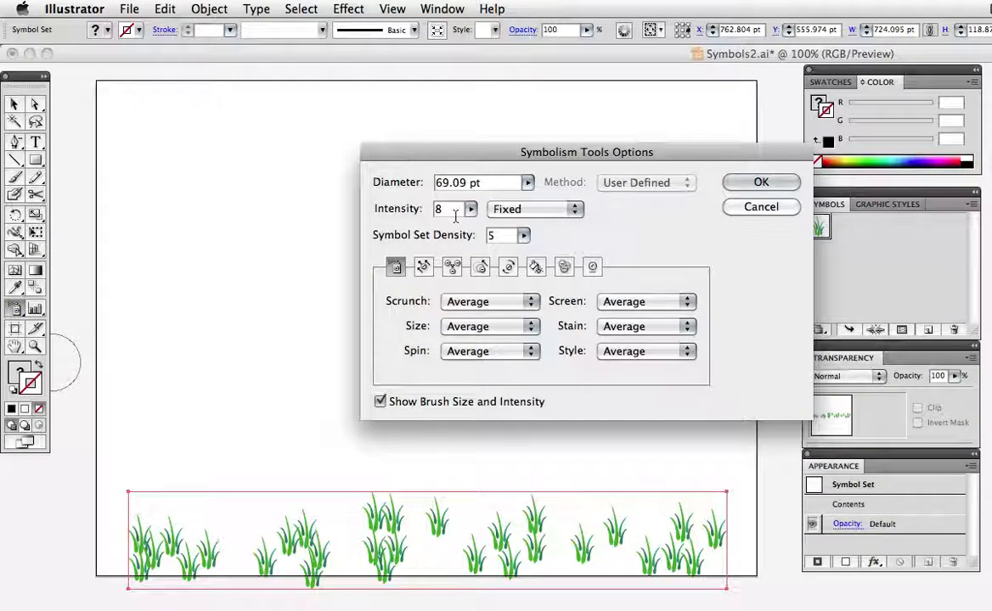
{"action": "left_click", "coordinate": [471, 209]}
{"action": "left_click_drag", "start_coordinate": [450, 230], "coordinate": [468, 228]}
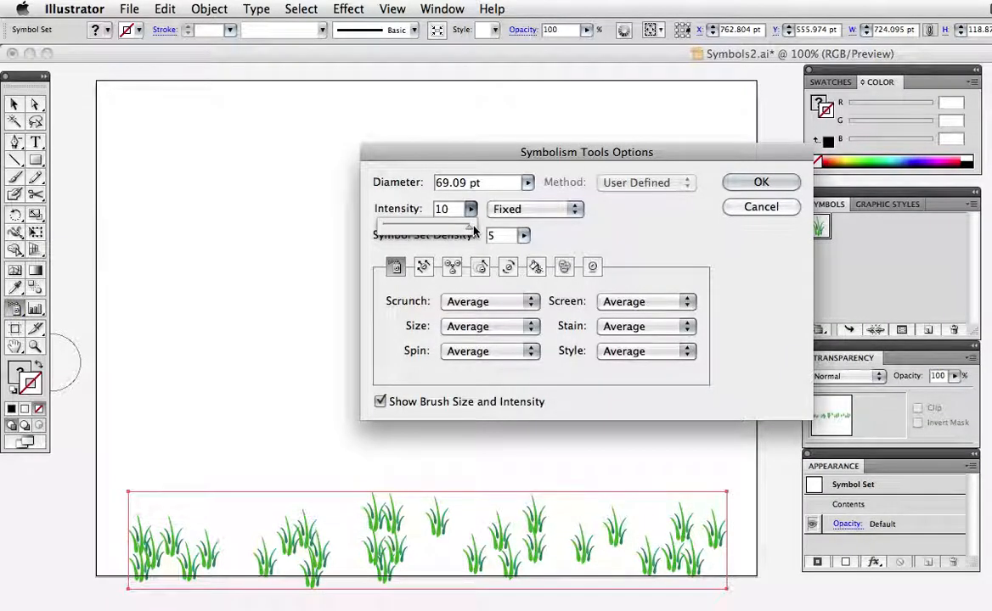
{"action": "left_click", "coordinate": [524, 235]}
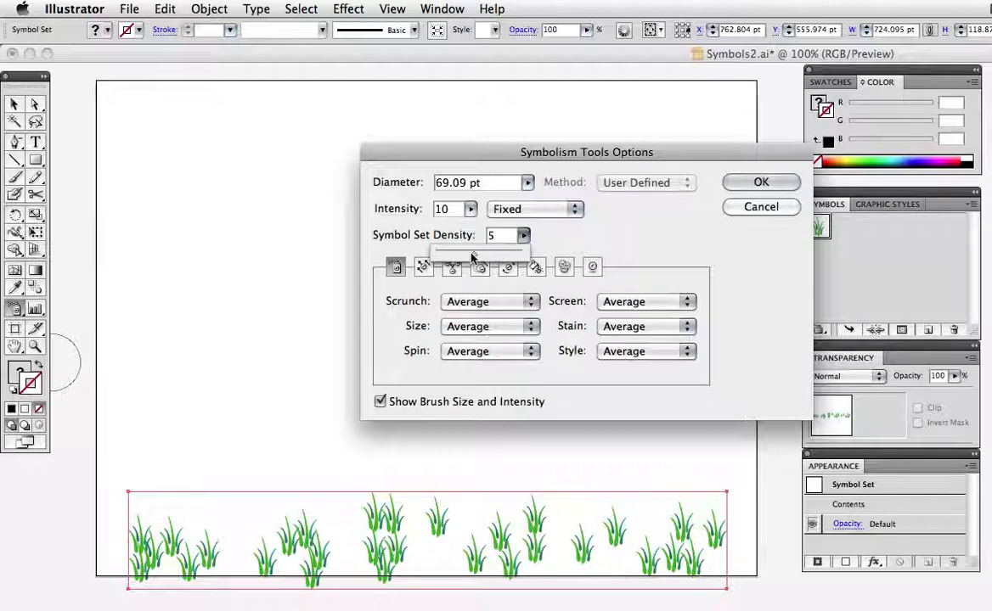
{"action": "left_click", "coordinate": [759, 182]}
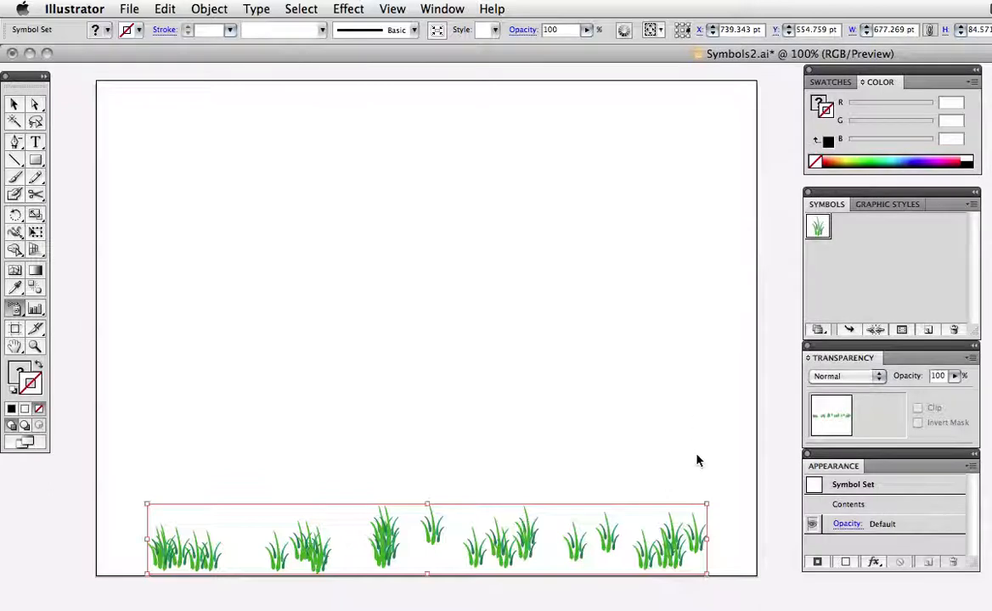
Deselect the first symbol set and spray a second, separate set of grass over the row along the bottom edge.
{"action": "left_click", "coordinate": [696, 456], "text": "super"}
{"action": "mouse_move", "coordinate": [722, 506]}
{"action": "left_mouse_down"}
{"action": "mouse_move", "coordinate": [564, 523]}
{"action": "mouse_move", "coordinate": [687, 550]}
{"action": "mouse_move", "coordinate": [349, 551]}
{"action": "mouse_move", "coordinate": [295, 588]}
{"action": "left_mouse_up"}
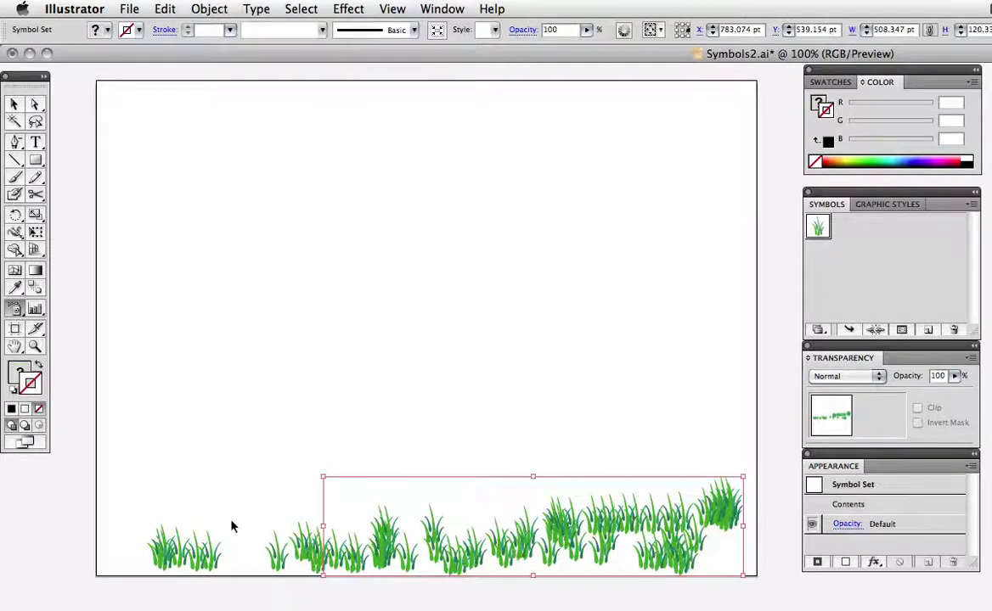
{"action": "mouse_move", "coordinate": [204, 498]}
{"action": "left_mouse_down"}
{"action": "mouse_move", "coordinate": [214, 503]}
{"action": "mouse_move", "coordinate": [132, 544]}
{"action": "mouse_move", "coordinate": [201, 542]}
{"action": "left_mouse_up"}
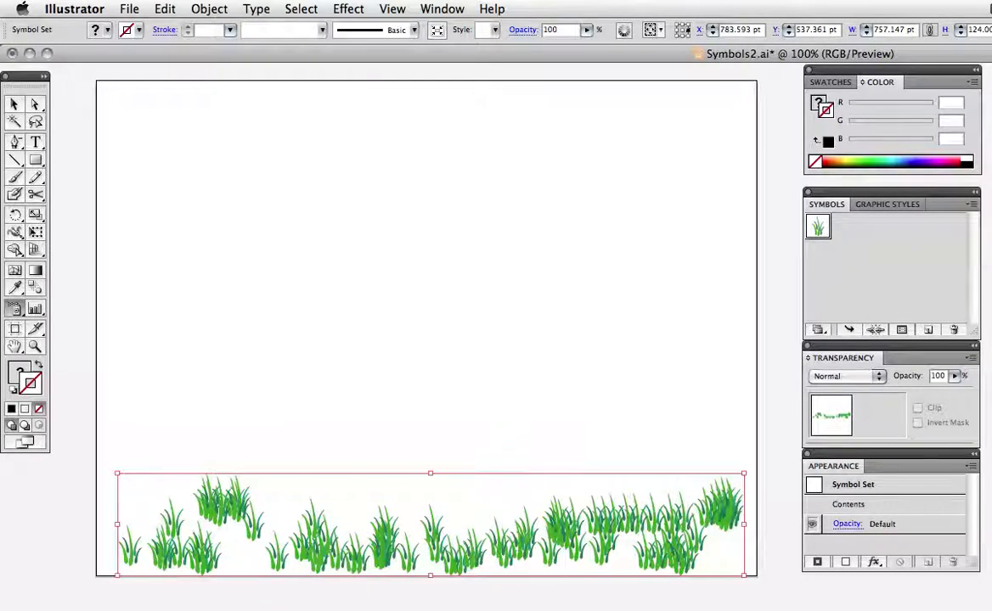
Examine the two overlapping symbol sets in Outline view, selecting each one, and return to Preview.
{"action": "key", "text": "super+y"}
{"action": "key", "text": "v"}
{"action": "key", "text": "super+shift+a"}
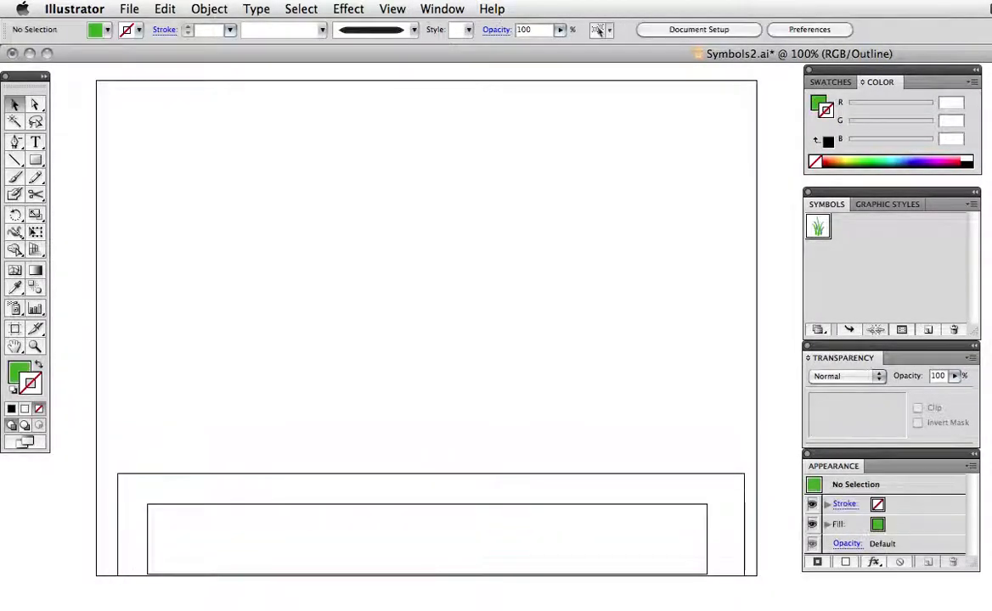
{"action": "left_click", "coordinate": [369, 505]}
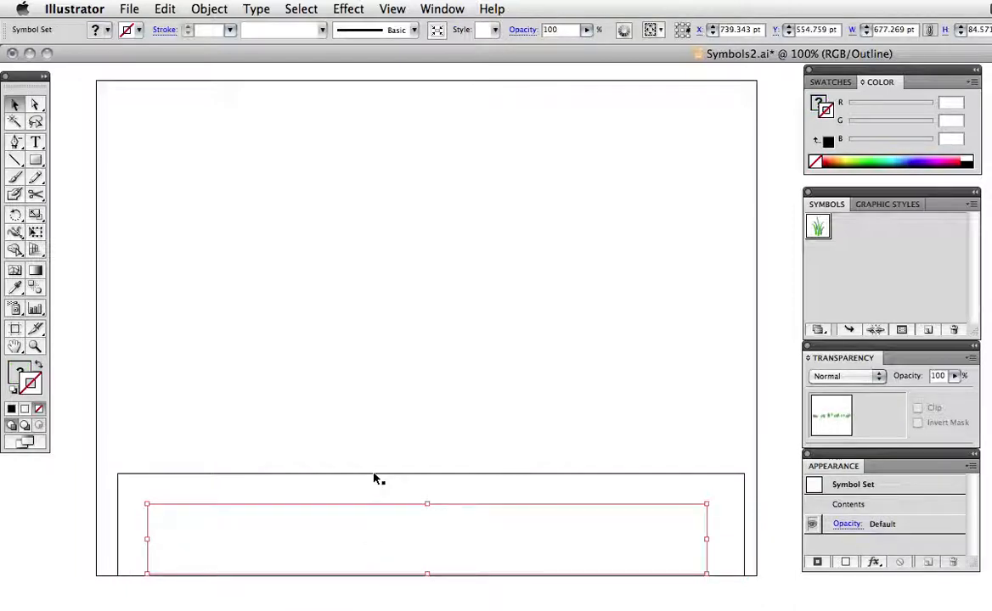
{"action": "left_click", "coordinate": [374, 476]}
{"action": "key", "text": "super+y"}
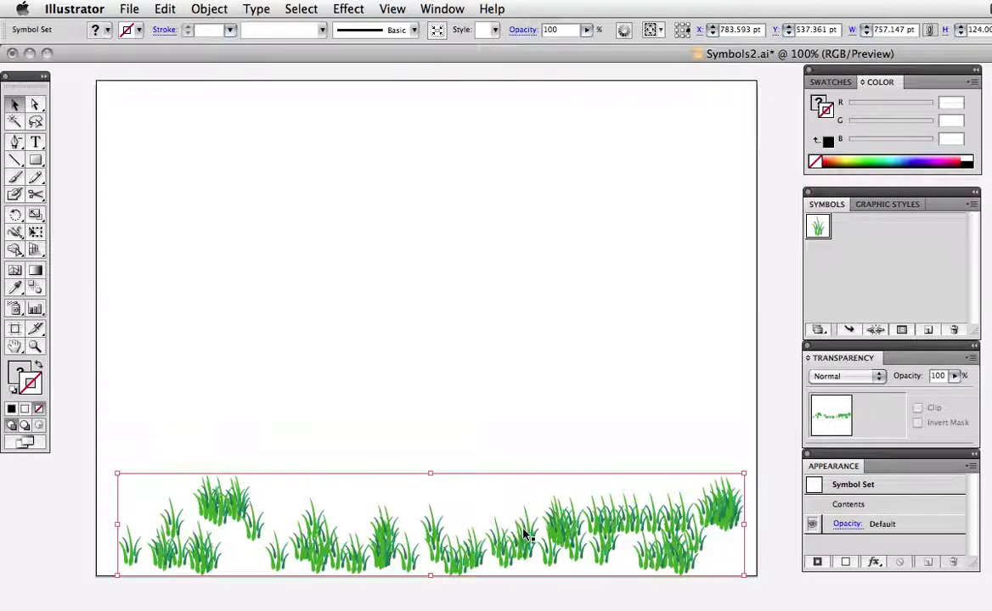
Spray several more separate grass symbol sets above and between the existing clumps, deselecting before each one.
{"action": "left_click", "coordinate": [14, 309]}
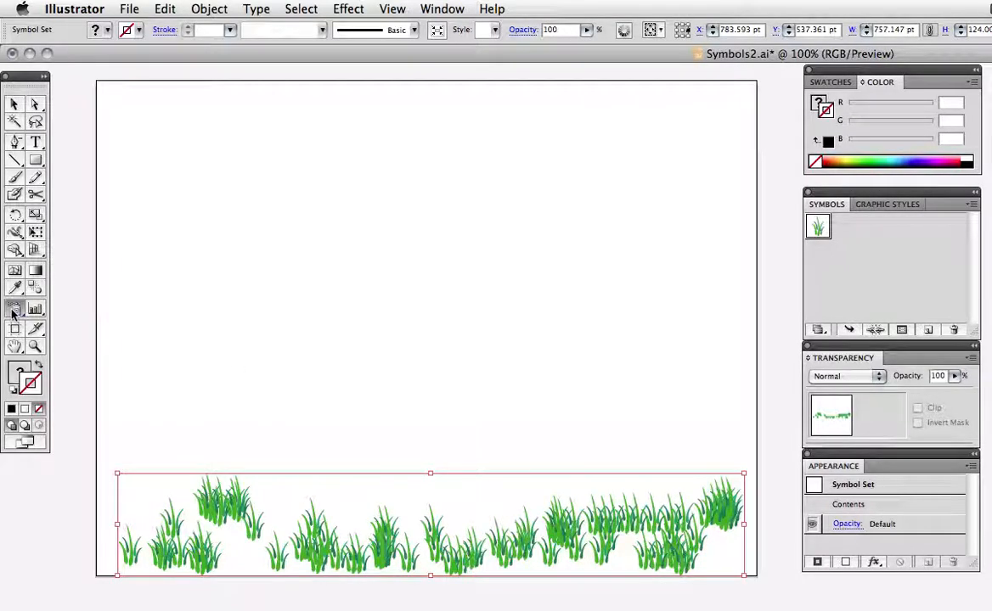
{"action": "left_click", "coordinate": [185, 424], "text": "super"}
{"action": "left_click_drag", "start_coordinate": [157, 477], "coordinate": [246, 465]}
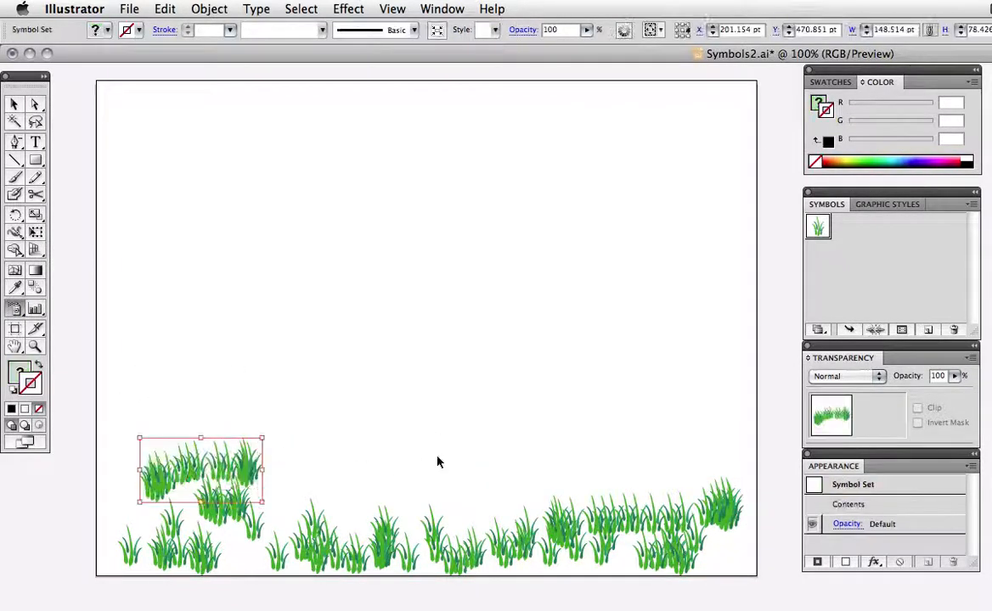
{"action": "left_click", "coordinate": [438, 461], "text": "super"}
{"action": "left_click_drag", "start_coordinate": [406, 478], "coordinate": [332, 532]}
{"action": "left_click", "coordinate": [462, 439], "text": "super"}
{"action": "mouse_move", "coordinate": [462, 439]}
{"action": "left_mouse_down"}
{"action": "mouse_move", "coordinate": [392, 443]}
{"action": "mouse_move", "coordinate": [286, 491]}
{"action": "left_mouse_up"}
{"action": "left_click", "coordinate": [569, 475], "text": "super"}
{"action": "mouse_move", "coordinate": [569, 475]}
{"action": "left_mouse_down"}
{"action": "mouse_move", "coordinate": [387, 525]}
{"action": "mouse_move", "coordinate": [485, 482]}
{"action": "mouse_move", "coordinate": [377, 498]}
{"action": "mouse_move", "coordinate": [539, 501]}
{"action": "left_mouse_up"}
{"action": "left_click", "coordinate": [254, 538], "text": "super"}
{"action": "mouse_move", "coordinate": [250, 540]}
{"action": "left_mouse_down"}
{"action": "mouse_move", "coordinate": [182, 513]}
{"action": "mouse_move", "coordinate": [147, 533]}
{"action": "mouse_move", "coordinate": [154, 538]}
{"action": "left_mouse_up"}
{"action": "left_click", "coordinate": [679, 246], "text": "super"}
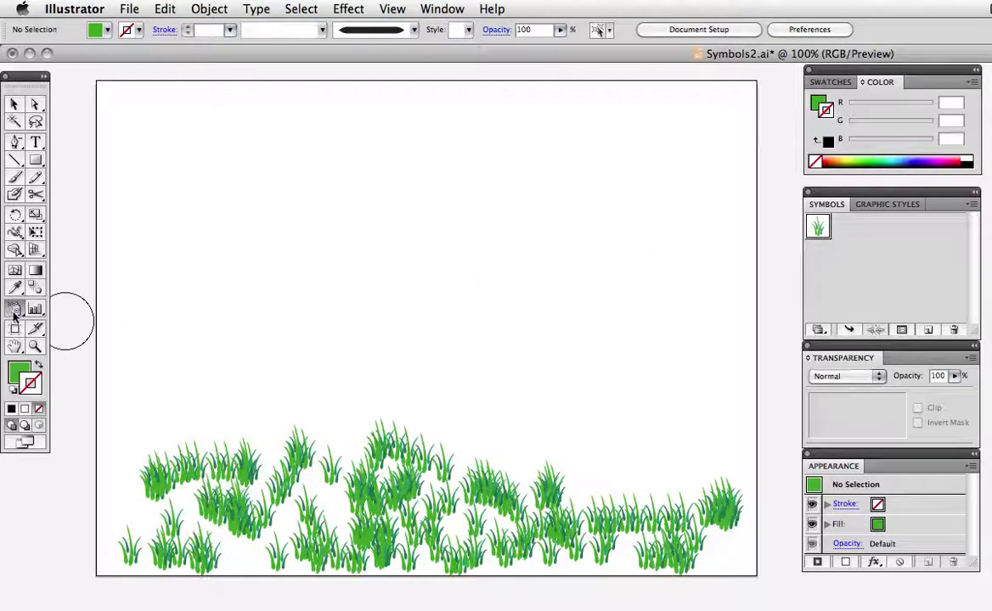
Move grass instances apart within the selected middle symbol set using the Symbol Shifter tool.
{"action": "left_click", "coordinate": [14, 314]}
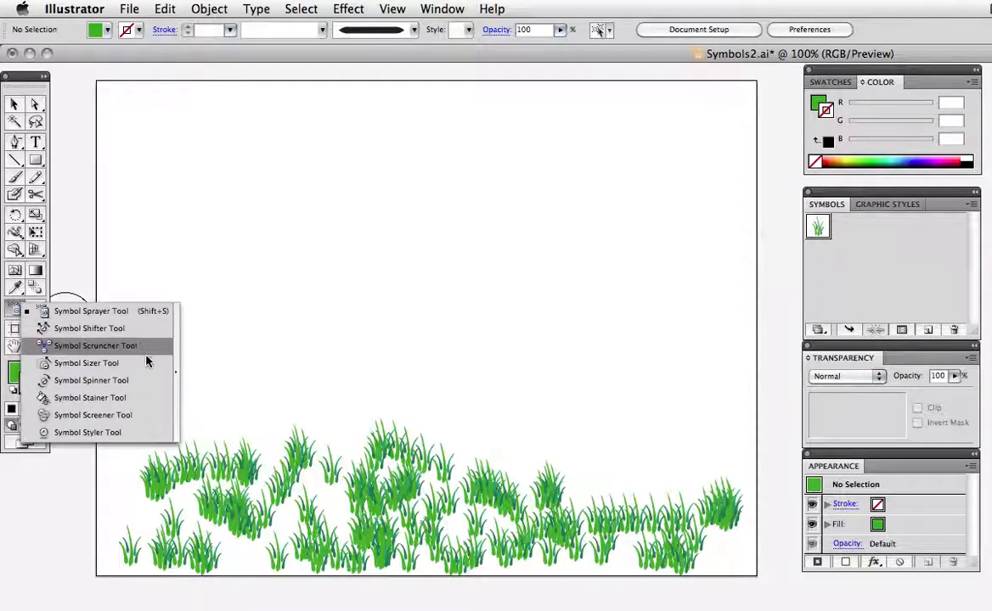
{"action": "left_click", "coordinate": [146, 415]}
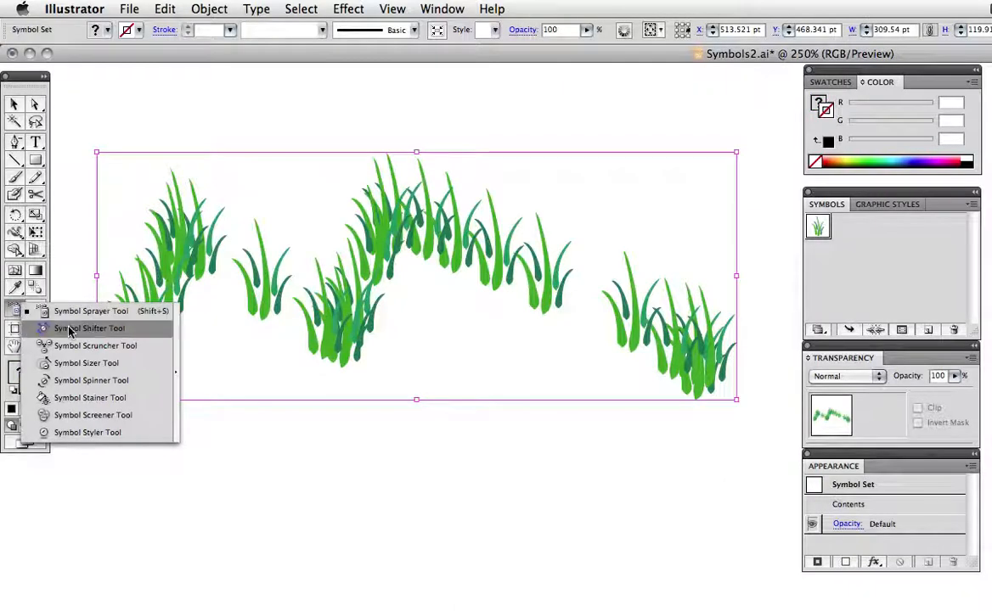
{"action": "left_click", "coordinate": [69, 329]}
{"action": "mouse_move", "coordinate": [303, 321]}
{"action": "left_mouse_down"}
{"action": "mouse_move", "coordinate": [248, 213]}
{"action": "mouse_move", "coordinate": [211, 214]}
{"action": "mouse_move", "coordinate": [416, 232]}
{"action": "mouse_move", "coordinate": [642, 160]}
{"action": "left_mouse_up"}
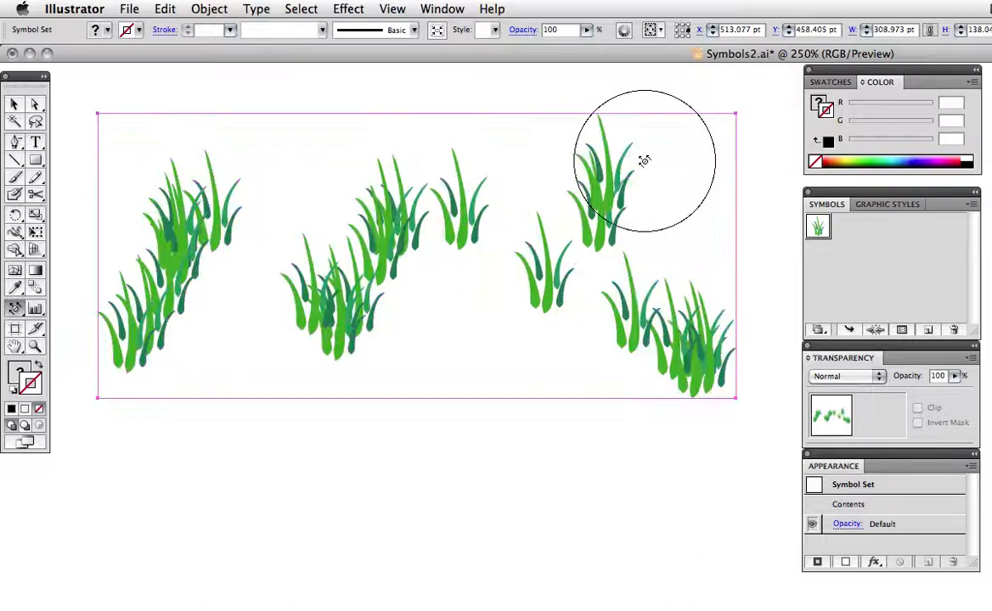
Pull the grass instances in the middle set's lower-left-of-centre clump together with the Symbol Scruncher tool.
{"action": "left_click", "coordinate": [13, 310]}
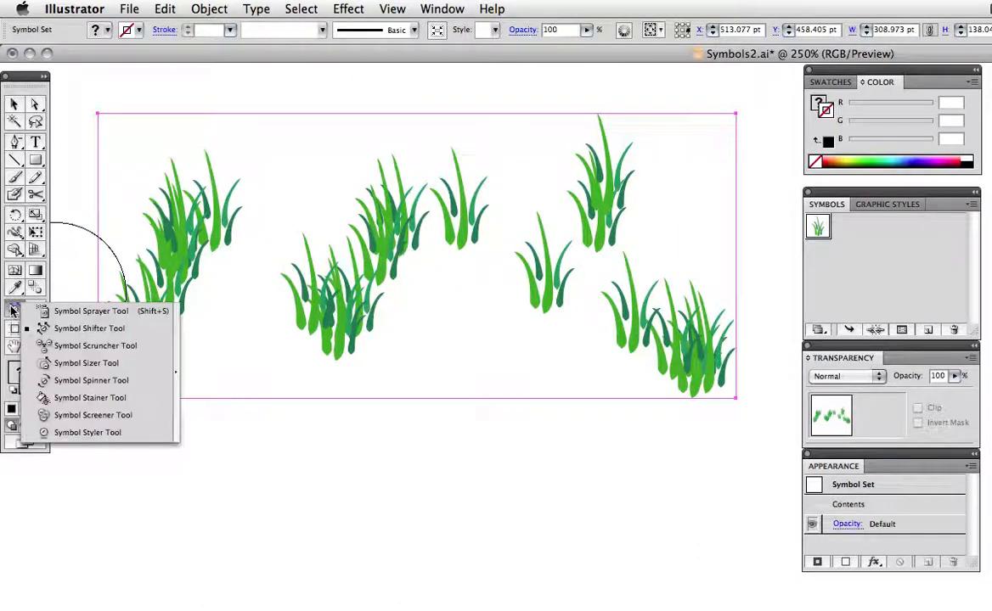
{"action": "left_click", "coordinate": [136, 347]}
{"action": "mouse_move", "coordinate": [354, 299]}
{"action": "left_mouse_down"}
{"action": "mouse_move", "coordinate": [343, 292]}
{"action": "mouse_move", "coordinate": [301, 314]}
{"action": "left_mouse_up"}
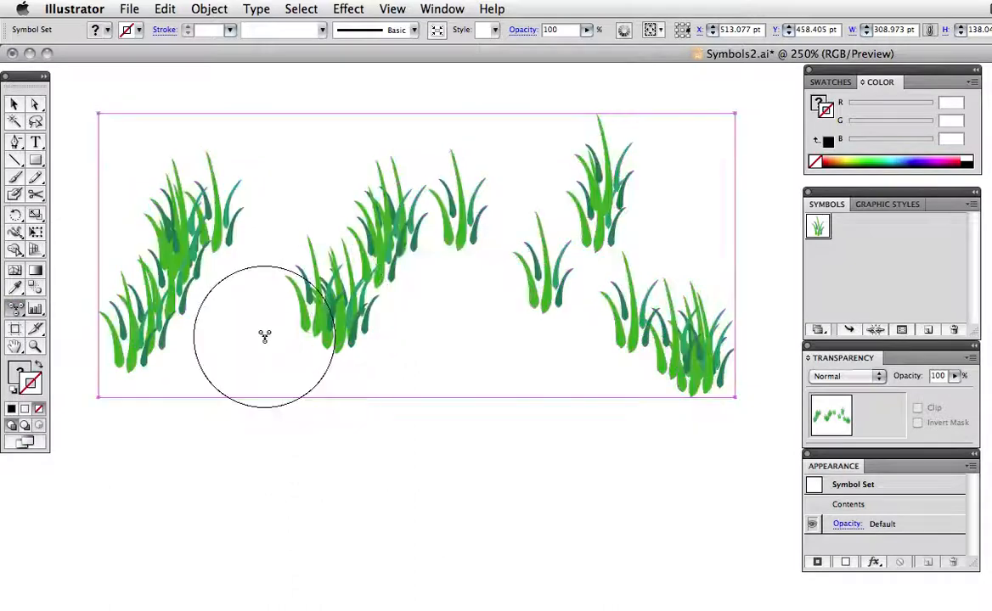
Review the Symbol Scruncher options, keep them as they are, and push grass instances in the selected set away from each other.
{"action": "double_click", "coordinate": [17, 310]}
{"action": "left_click_drag", "start_coordinate": [586, 192], "coordinate": [317, 182]}
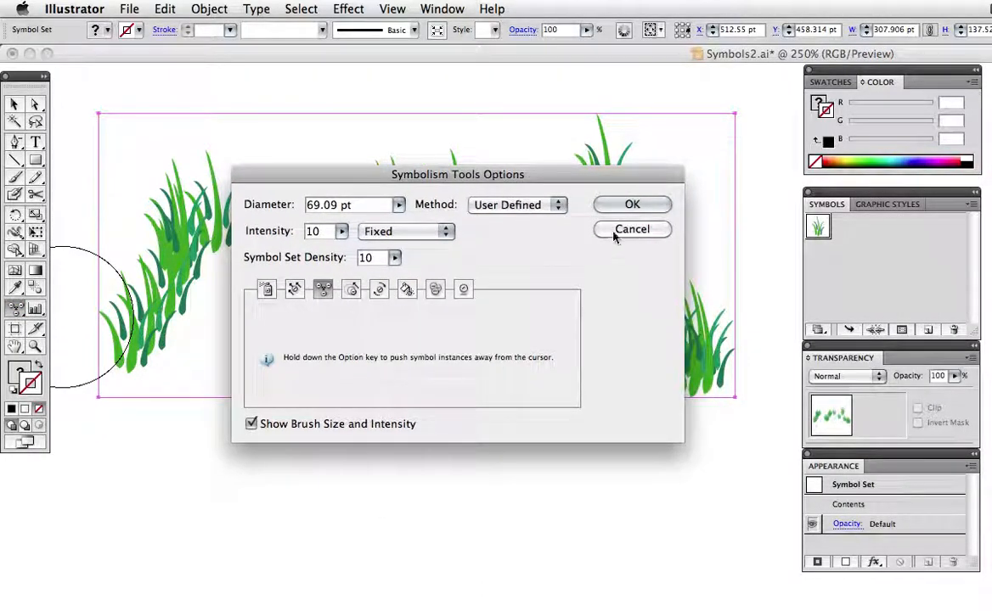
{"action": "left_click", "coordinate": [632, 205]}
{"action": "mouse_move", "coordinate": [616, 182]}
{"action": "left_mouse_down"}
{"action": "mouse_move", "coordinate": [573, 271]}
{"action": "mouse_move", "coordinate": [678, 336]}
{"action": "mouse_move", "coordinate": [566, 269]}
{"action": "mouse_move", "coordinate": [355, 304]}
{"action": "left_mouse_up"}
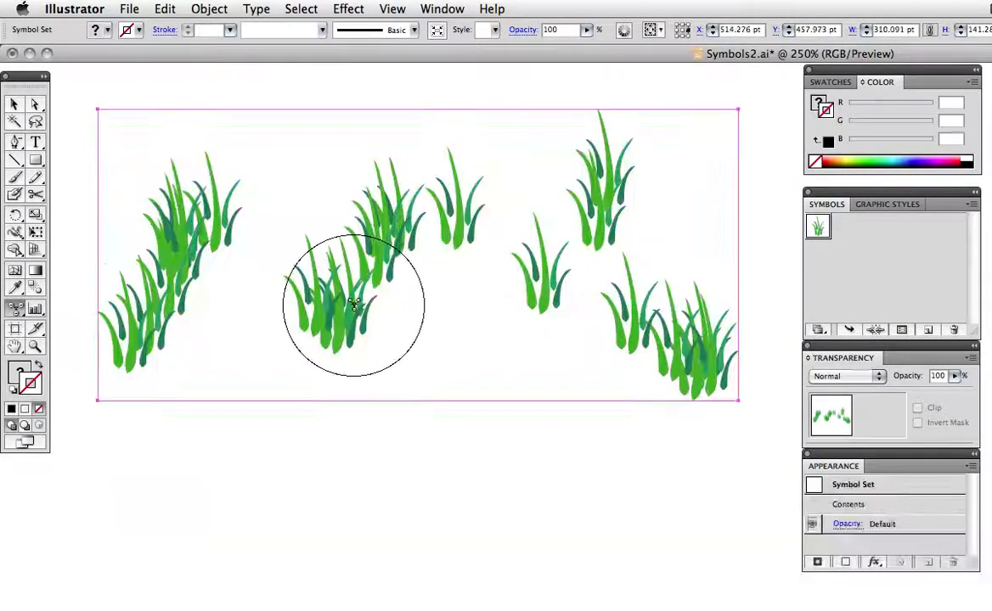
Enlarge grass instances in the clump left of the selected set's centre with the Symbol Sizer tool.
{"action": "mouse_move", "coordinate": [15, 310]}
{"action": "left_mouse_down"}
{"action": "mouse_move", "coordinate": [106, 345]}
{"action": "mouse_move", "coordinate": [123, 369]}
{"action": "left_mouse_up"}
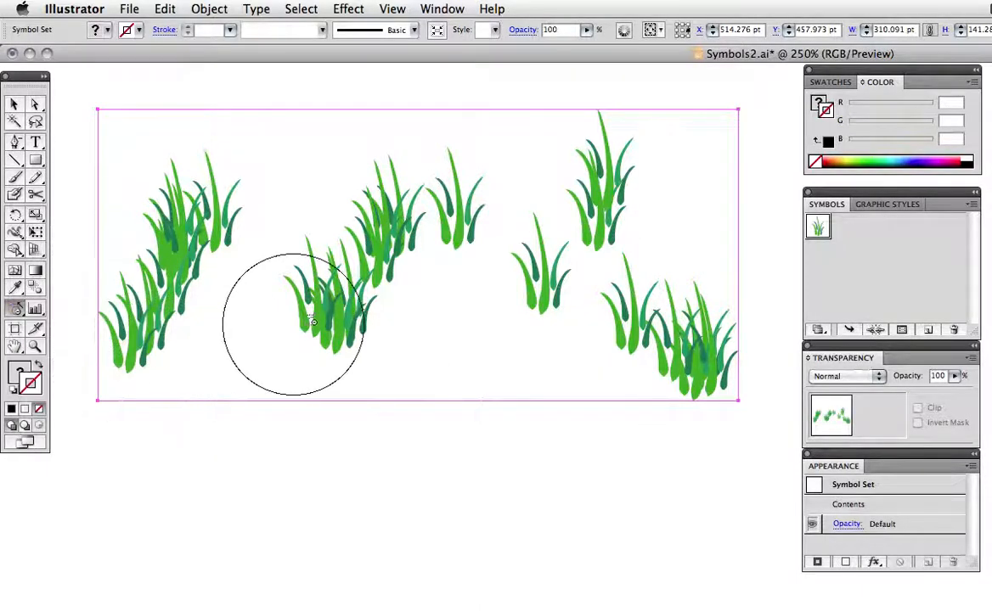
{"action": "mouse_move", "coordinate": [325, 320]}
{"action": "left_mouse_down"}
{"action": "mouse_move", "coordinate": [321, 331]}
{"action": "mouse_move", "coordinate": [350, 332]}
{"action": "left_mouse_up"}
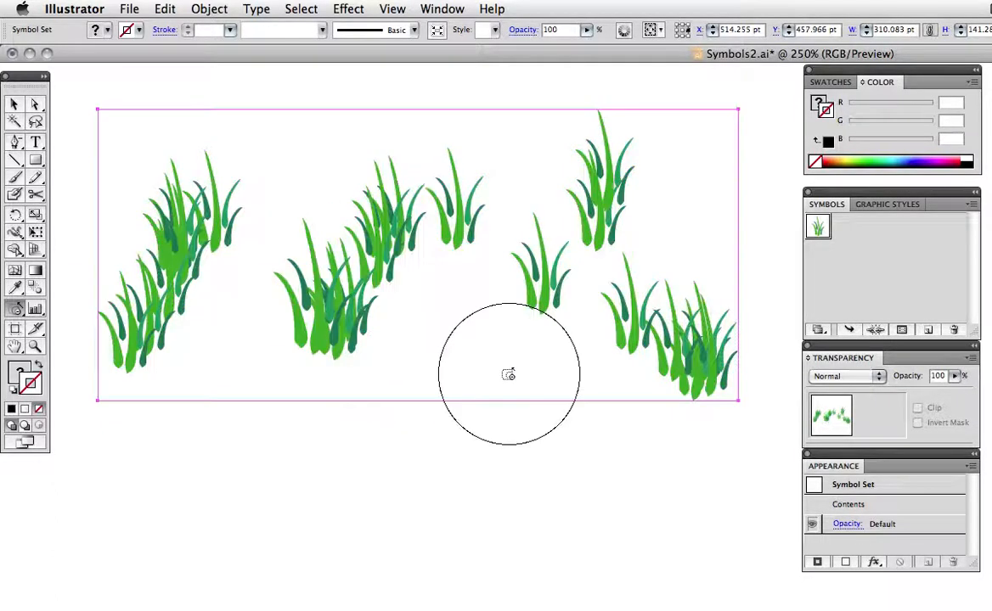
Rotate the grass instances in clumps across the selected set in varied directions with the Symbol Spinner tool.
{"action": "mouse_move", "coordinate": [13, 313]}
{"action": "left_mouse_down"}
{"action": "mouse_move", "coordinate": [68, 311]}
{"action": "mouse_move", "coordinate": [85, 362]}
{"action": "left_mouse_up"}
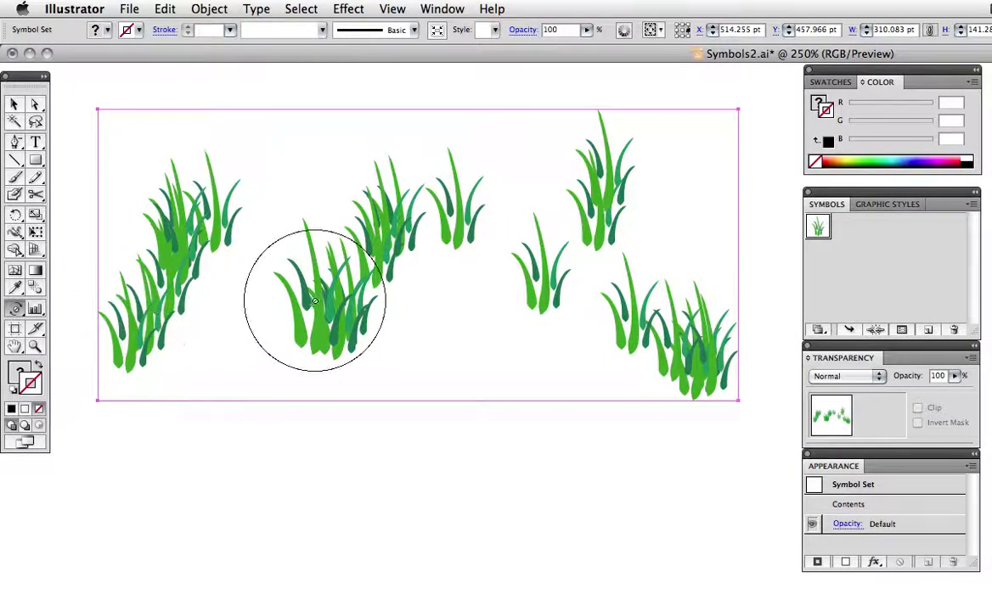
{"action": "mouse_move", "coordinate": [310, 288]}
{"action": "left_mouse_down"}
{"action": "mouse_move", "coordinate": [282, 285]}
{"action": "mouse_move", "coordinate": [345, 286]}
{"action": "mouse_move", "coordinate": [299, 283]}
{"action": "left_mouse_up"}
{"action": "left_click_drag", "start_coordinate": [204, 221], "coordinate": [237, 255]}
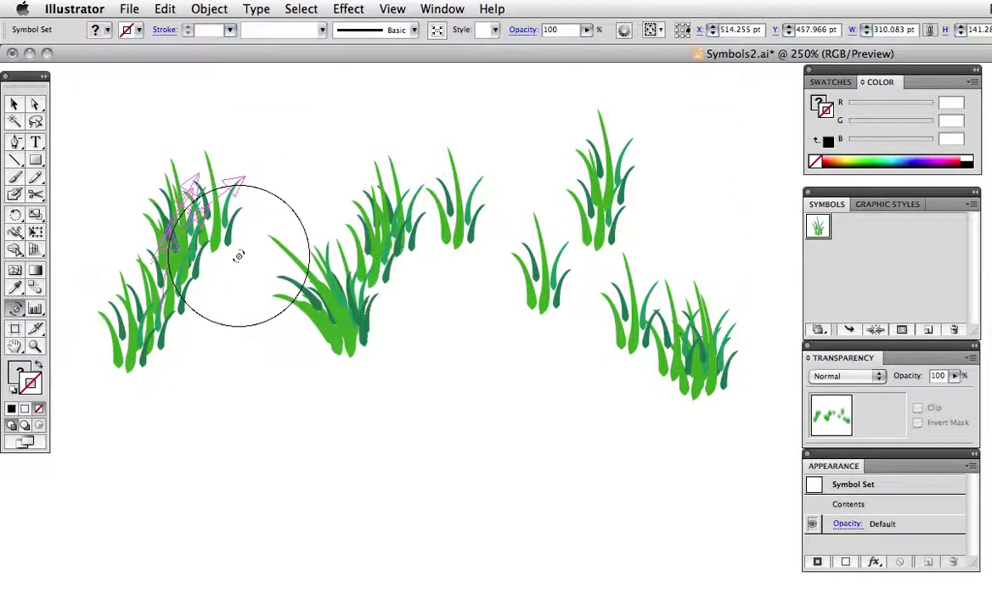
{"action": "mouse_move", "coordinate": [459, 219]}
{"action": "left_mouse_down"}
{"action": "mouse_move", "coordinate": [471, 263]}
{"action": "mouse_move", "coordinate": [586, 238]}
{"action": "left_mouse_up"}
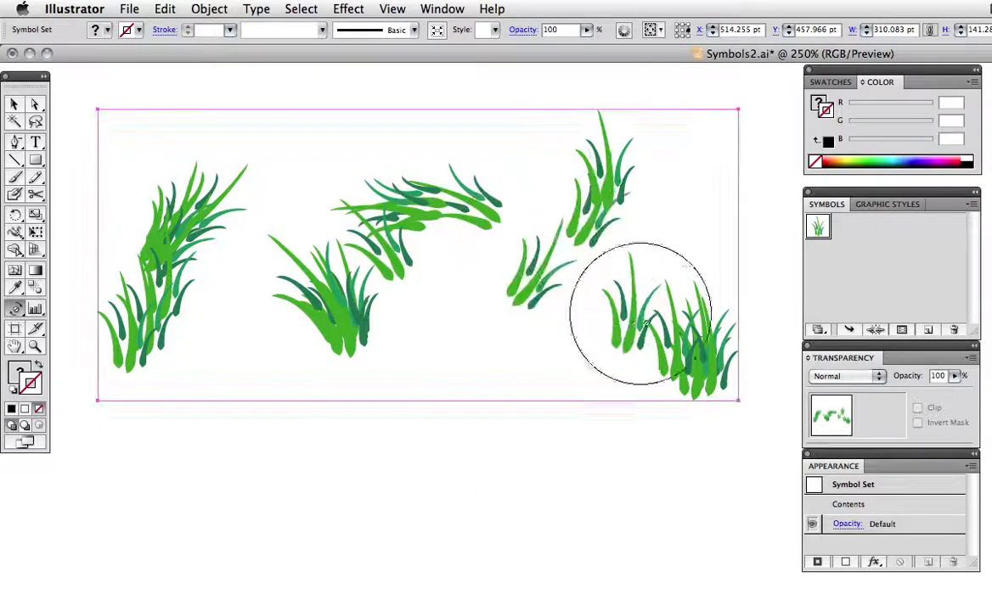
{"action": "left_click_drag", "start_coordinate": [647, 319], "coordinate": [609, 323]}
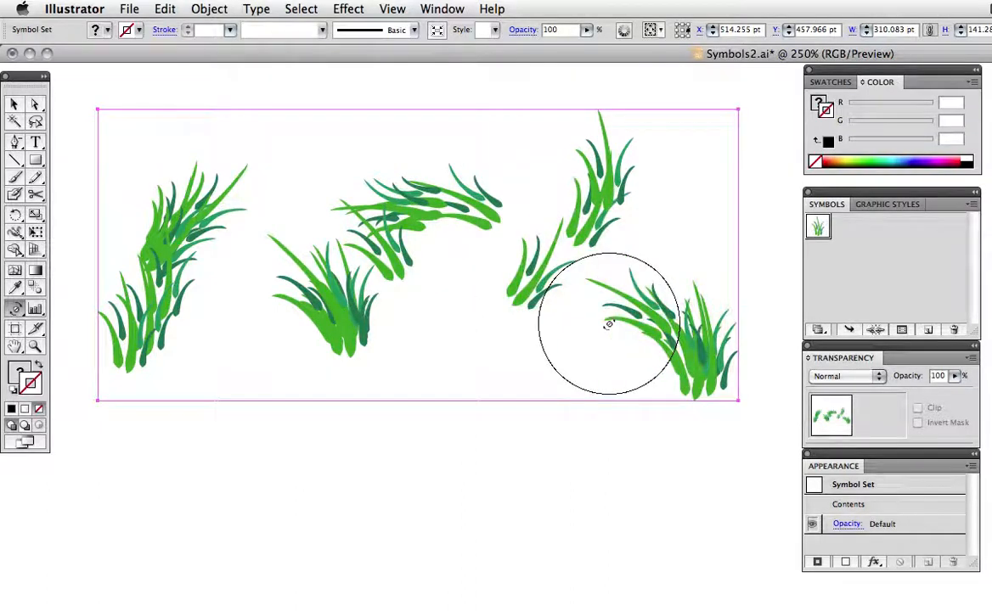
Darken the upper-right grass clump and the large clump left of centre to brownish green with the Symbol Stainer tool.
{"action": "left_click", "coordinate": [15, 310]}
{"action": "left_click_drag", "start_coordinate": [15, 311], "coordinate": [120, 397]}
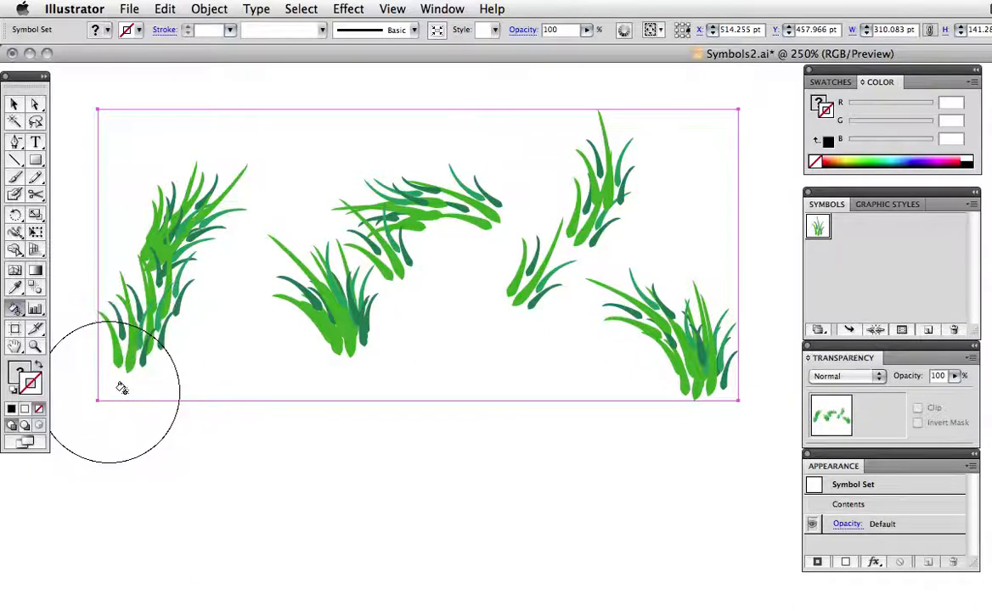
{"action": "left_click", "coordinate": [768, 138], "text": "super"}
{"action": "left_click", "coordinate": [584, 233], "text": "super"}
{"action": "left_click_drag", "start_coordinate": [587, 211], "coordinate": [591, 189]}
{"action": "left_click_drag", "start_coordinate": [296, 295], "coordinate": [344, 307]}
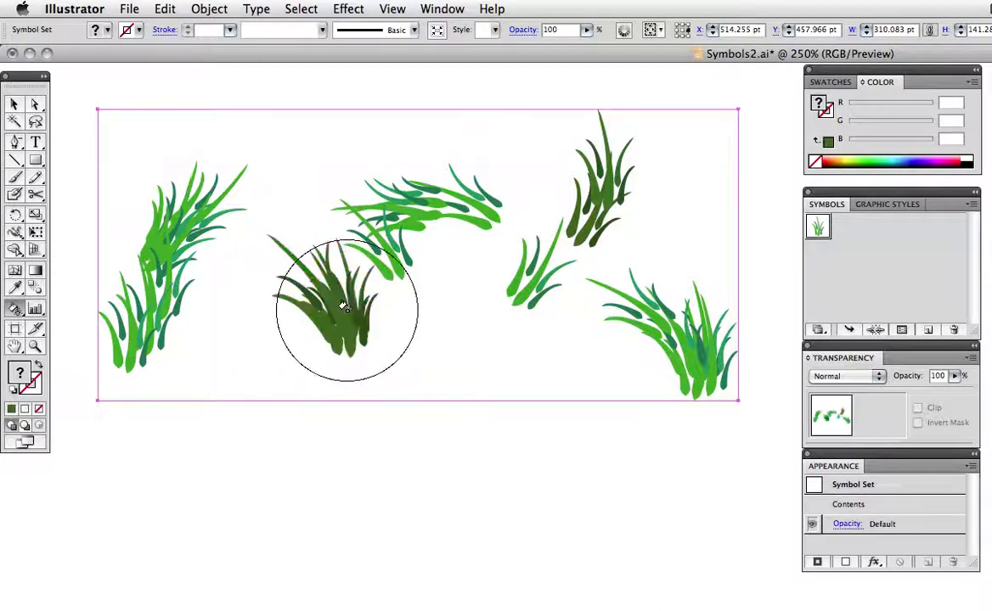
Make the two darkened grass clumps more transparent with the Symbol Screener tool, and undo the fade on the upper-middle clump.
{"action": "left_click", "coordinate": [21, 314]}
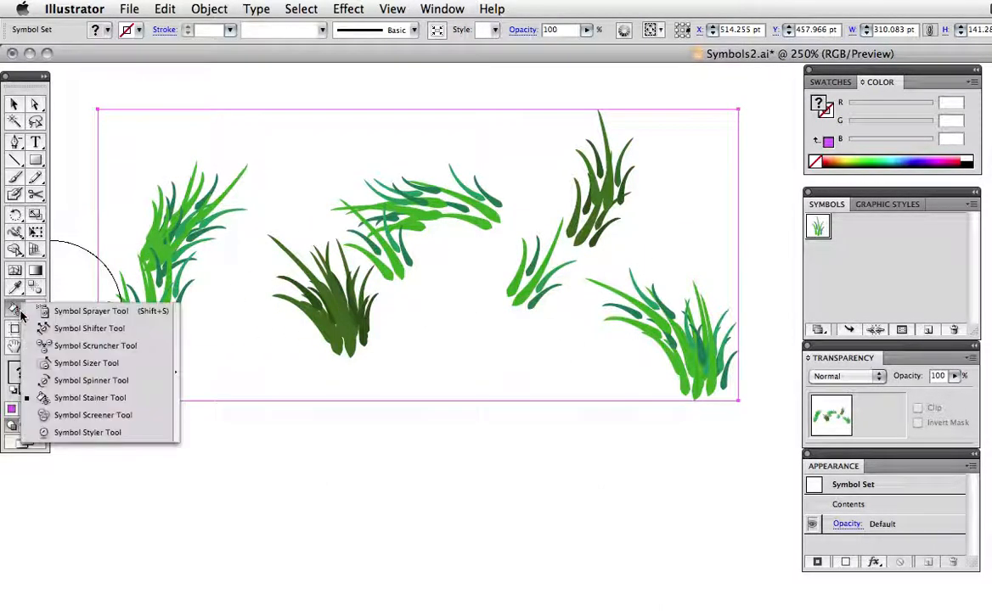
{"action": "left_click", "coordinate": [102, 416]}
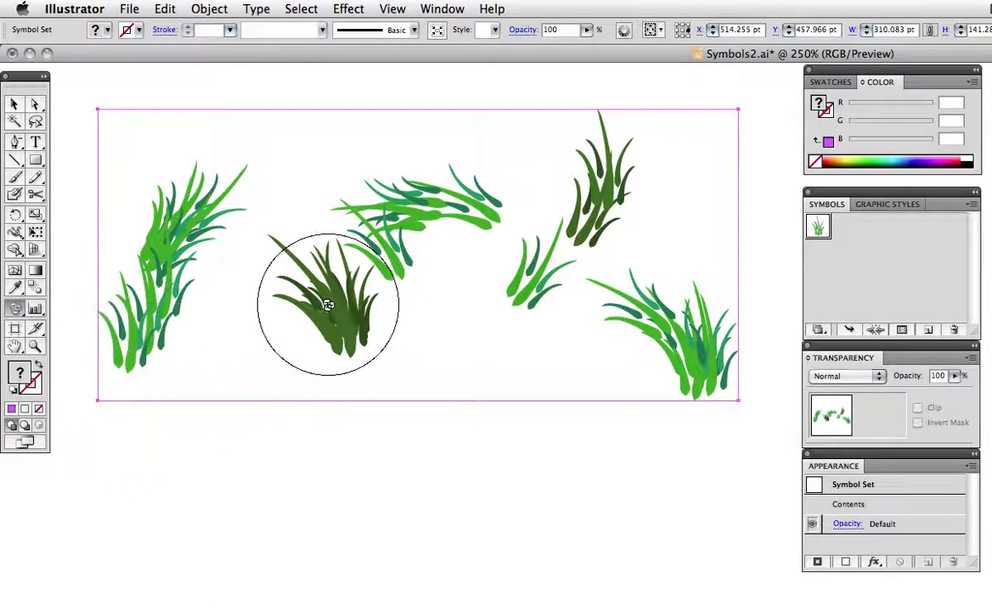
{"action": "left_click_drag", "start_coordinate": [332, 310], "coordinate": [338, 314]}
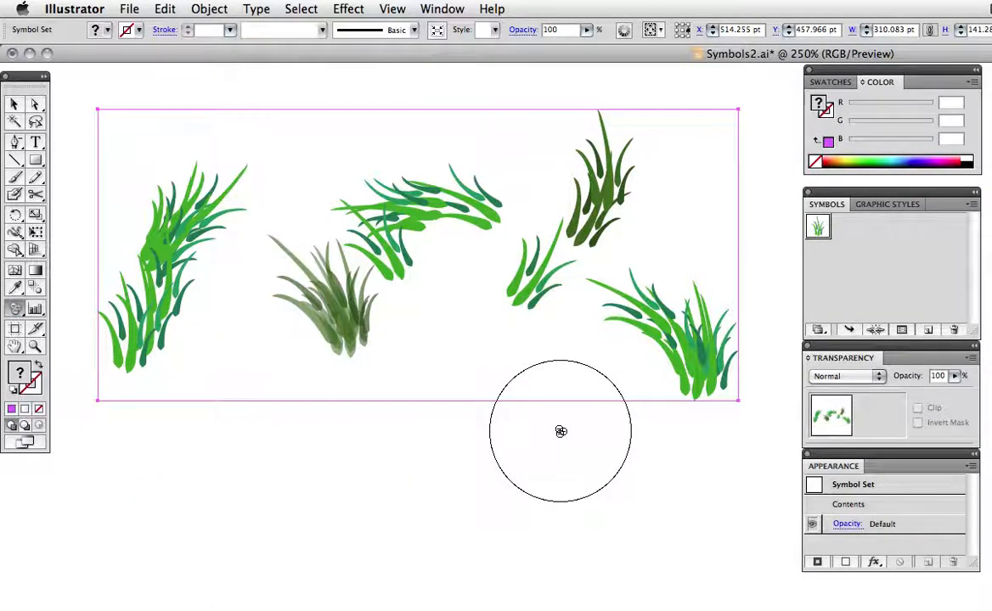
{"action": "left_click", "coordinate": [591, 190]}
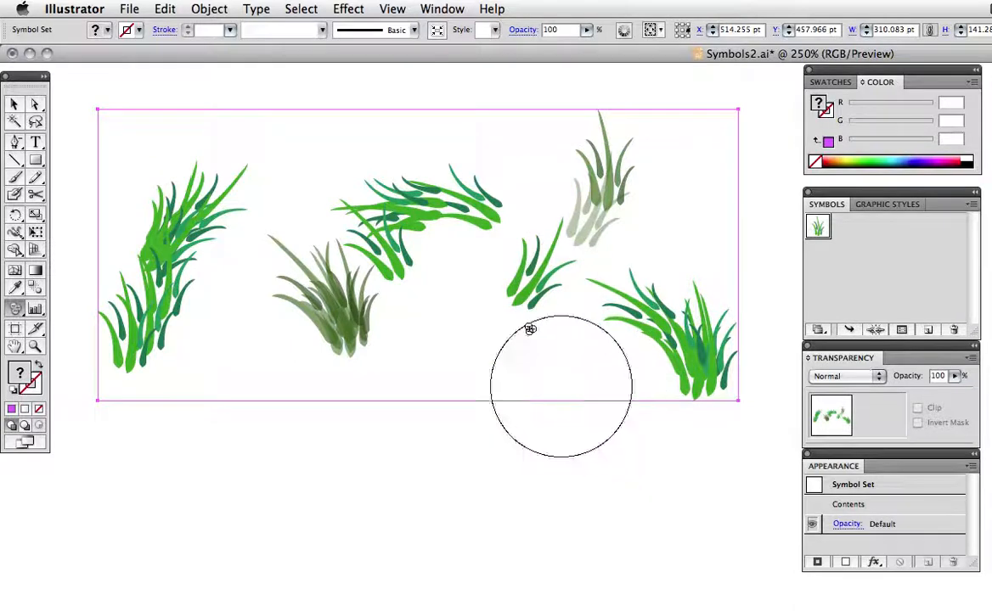
{"action": "left_click", "coordinate": [462, 221]}
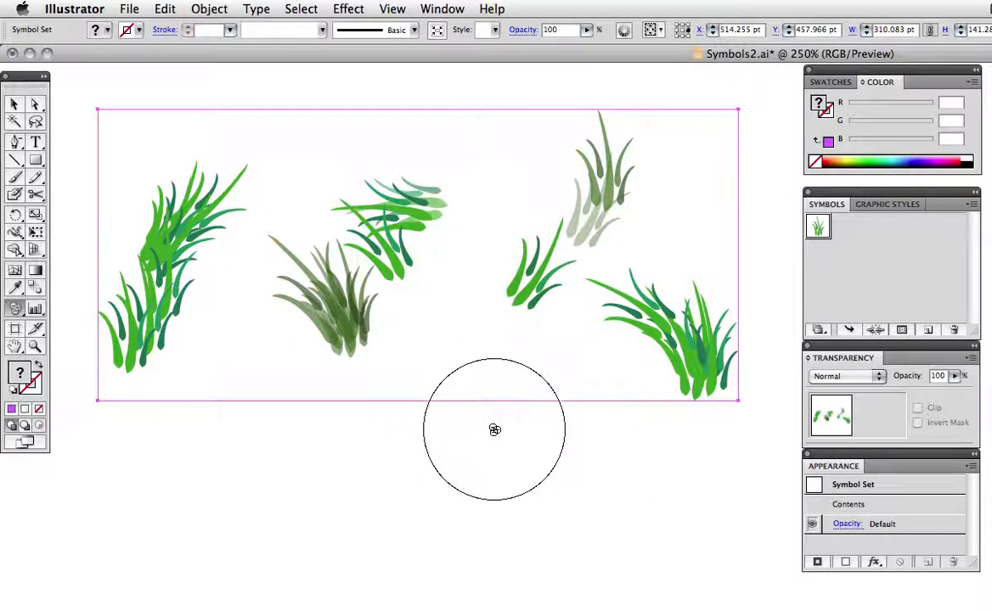
{"action": "key", "text": "super+z"}
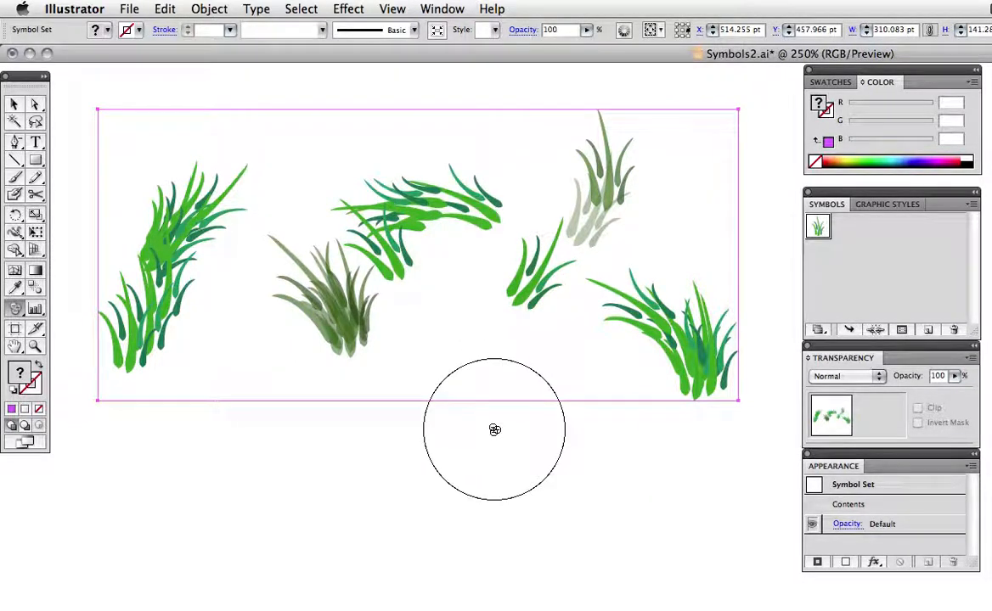
Brush the green textured graphic style onto the central and far-left grass clumps with the Symbol Styler tool.
{"action": "left_click", "coordinate": [14, 312]}
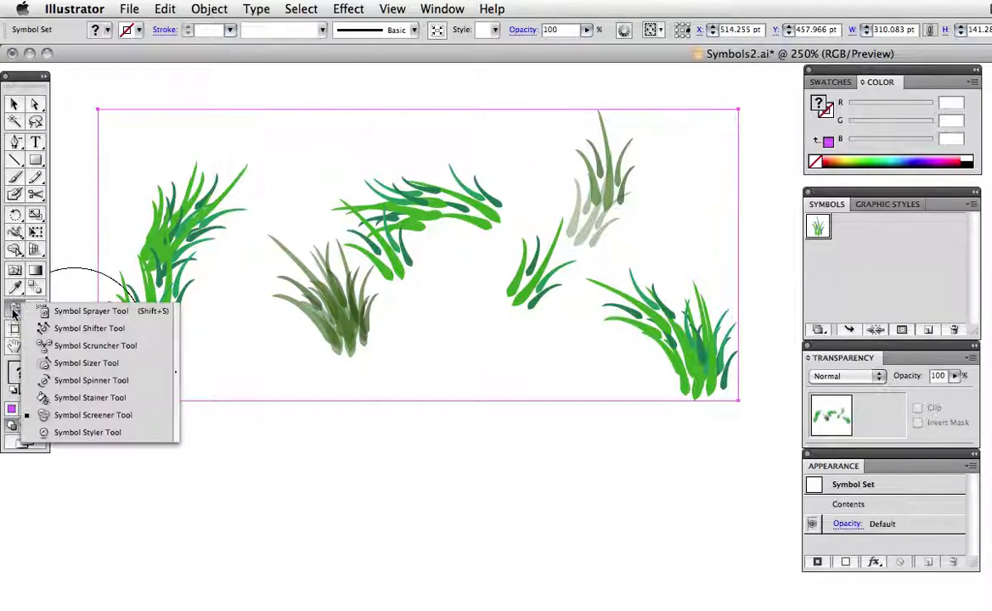
{"action": "left_click", "coordinate": [100, 433]}
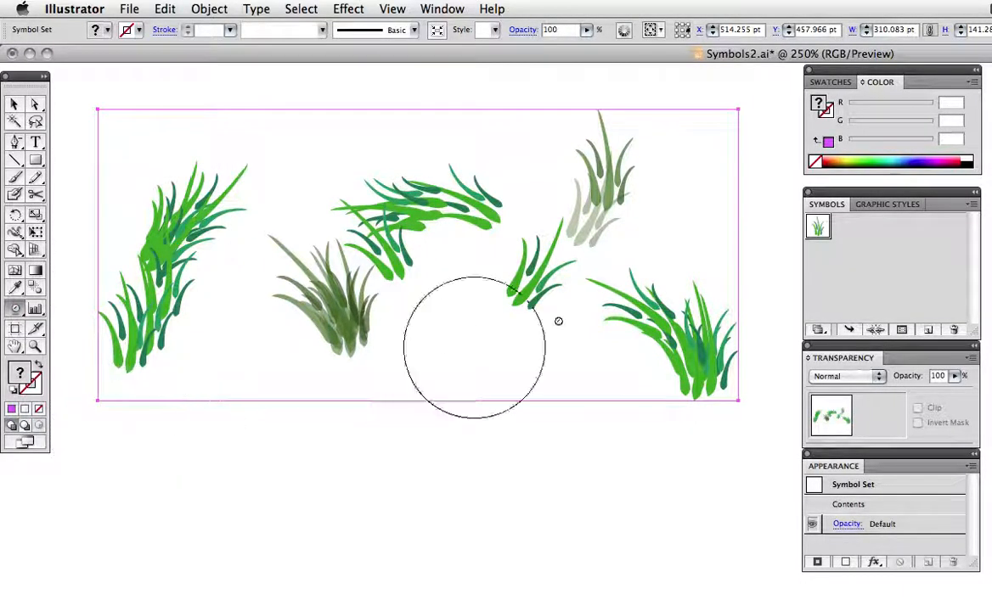
{"action": "left_click", "coordinate": [861, 208]}
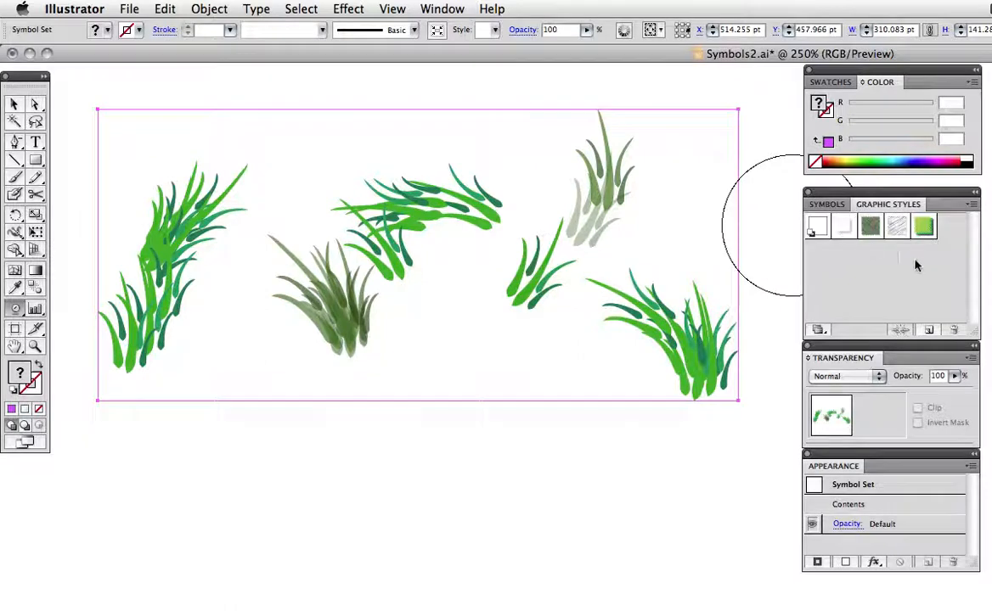
{"action": "left_click", "coordinate": [926, 226]}
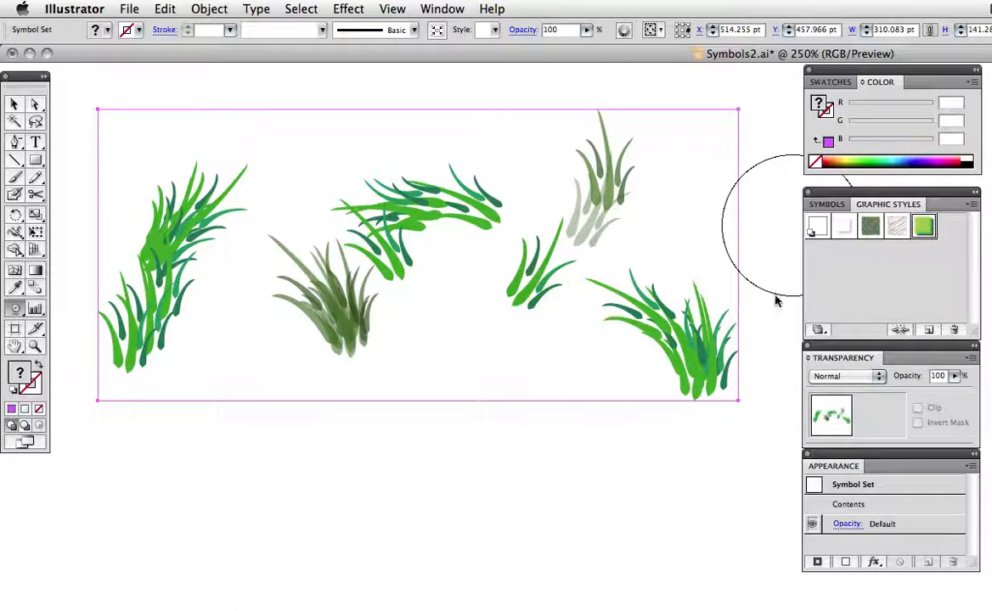
{"action": "mouse_move", "coordinate": [543, 228]}
{"action": "left_mouse_down"}
{"action": "mouse_move", "coordinate": [445, 219]}
{"action": "mouse_move", "coordinate": [320, 285]}
{"action": "mouse_move", "coordinate": [230, 314]}
{"action": "left_mouse_up"}
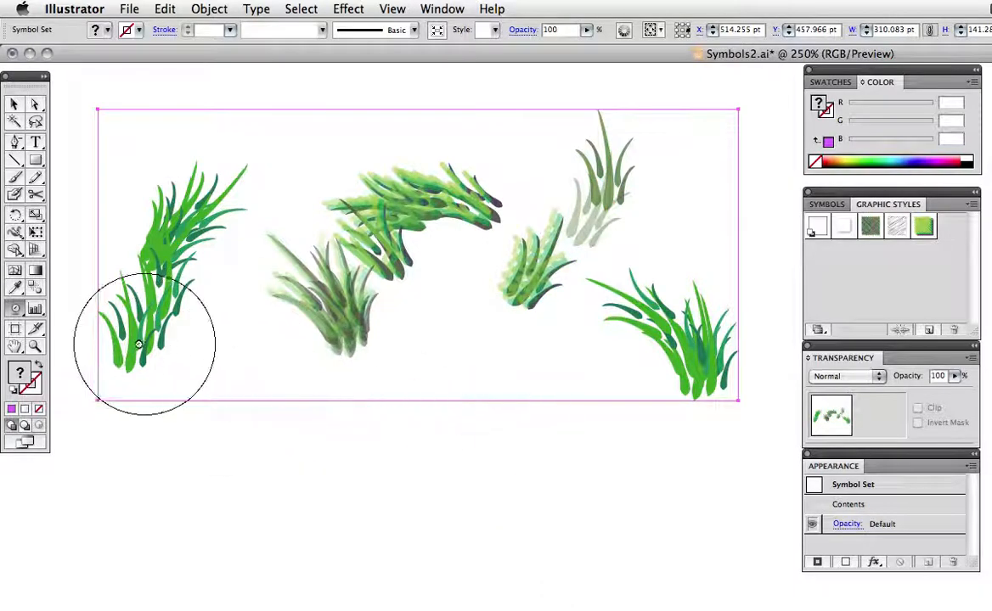
{"action": "left_click_drag", "start_coordinate": [146, 305], "coordinate": [158, 213]}
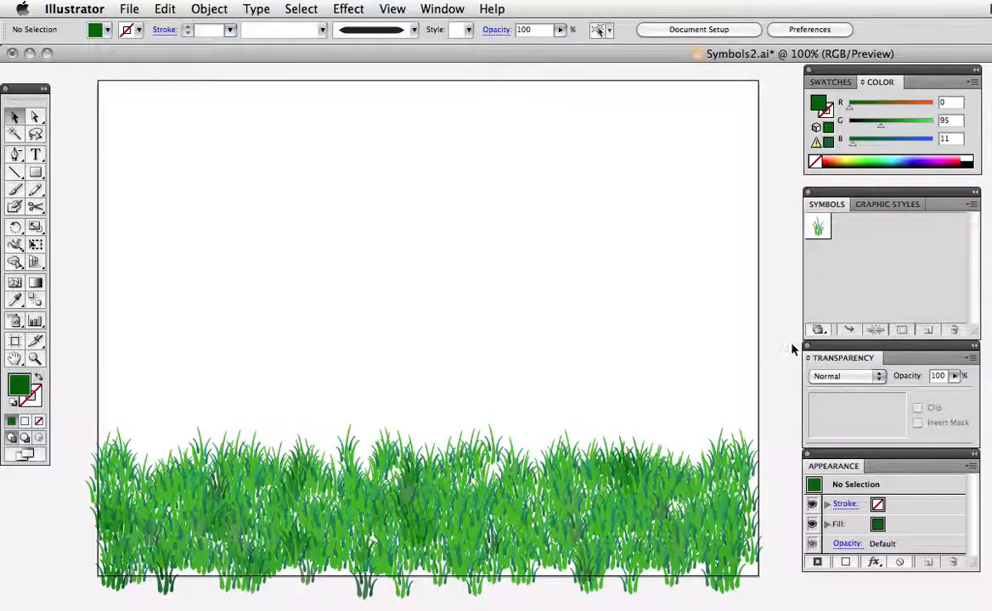
Open the Flowers symbol library and place it over the upper right part of the artboard.
{"action": "left_click", "coordinate": [818, 331]}
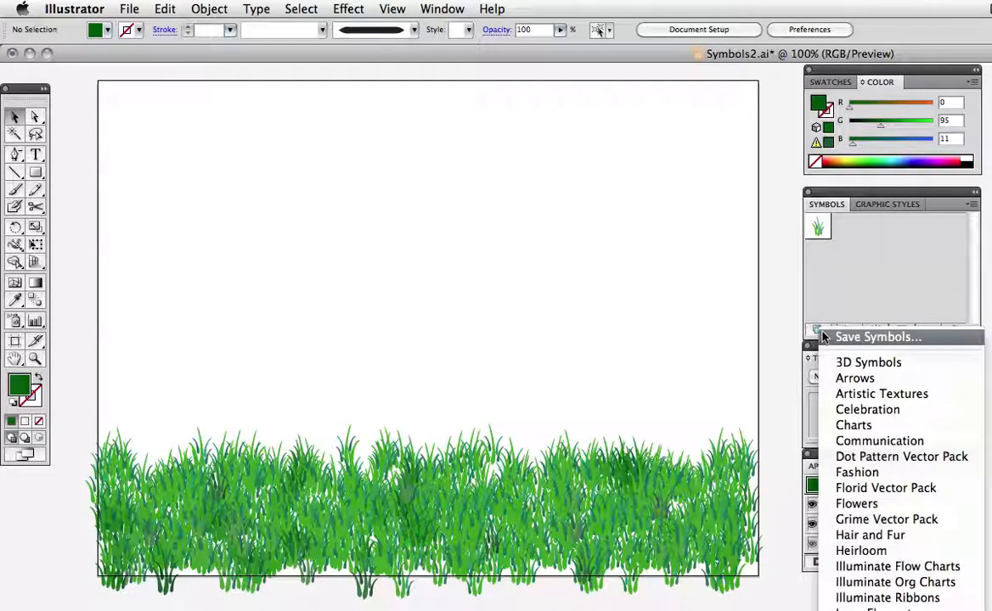
{"action": "left_click", "coordinate": [931, 505]}
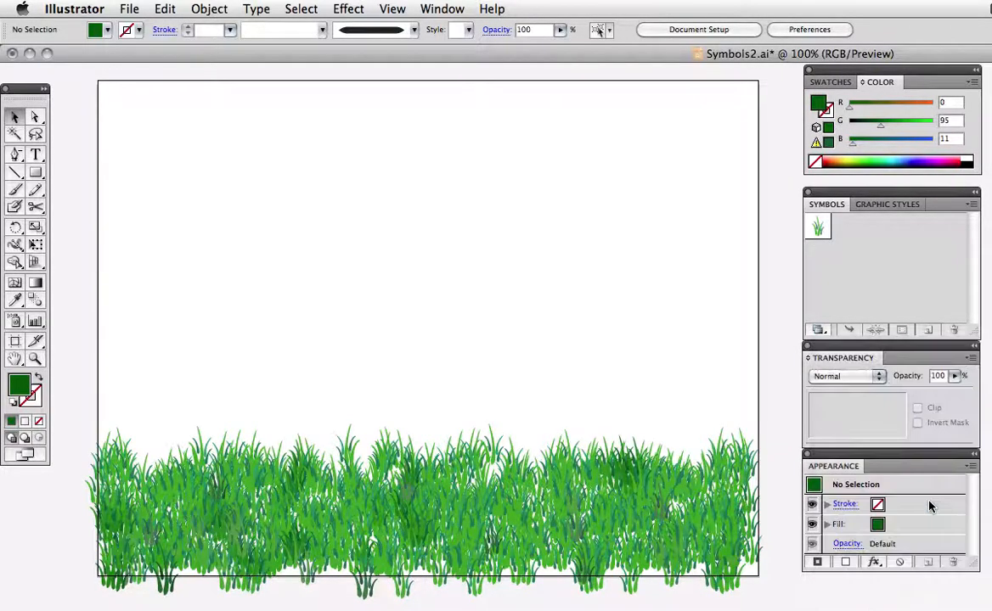
{"action": "left_click_drag", "start_coordinate": [693, 271], "coordinate": [597, 190]}
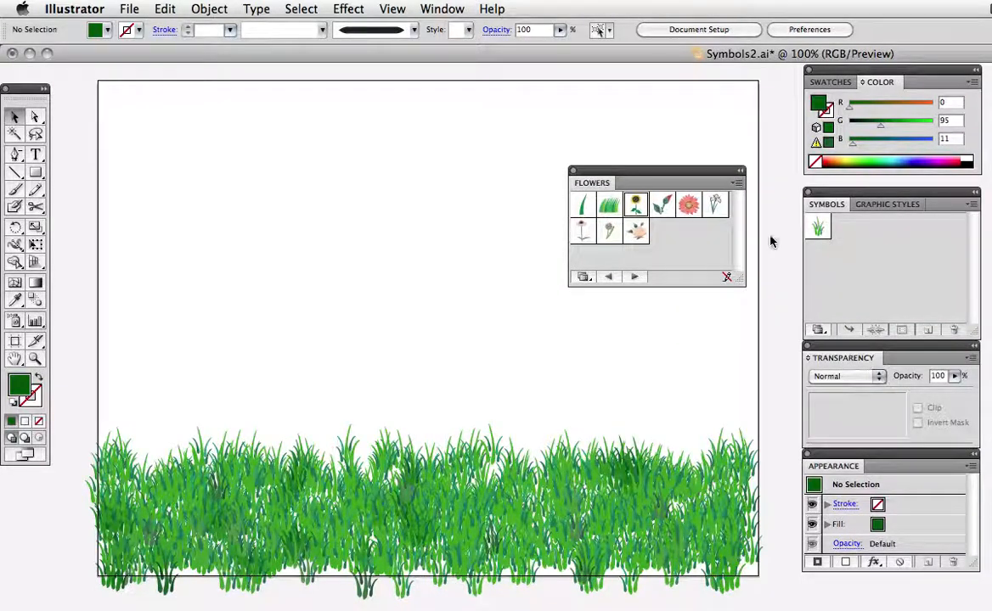
Add the Iris symbol to the document, spray two irises in one set, and spray a third as a separate instance above the grass.
{"action": "left_click", "coordinate": [715, 203]}
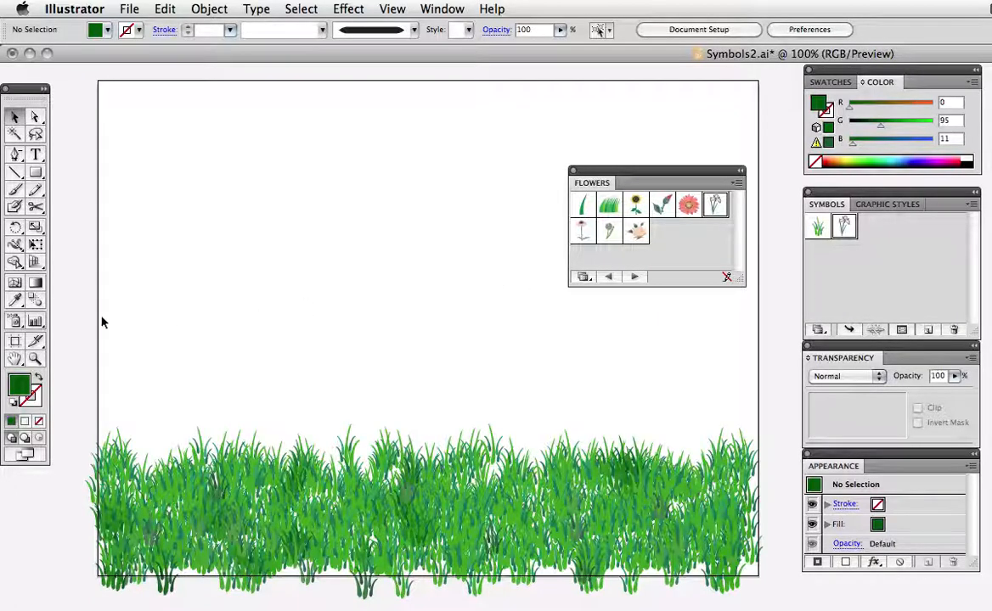
{"action": "left_click", "coordinate": [14, 320]}
{"action": "left_click", "coordinate": [189, 397]}
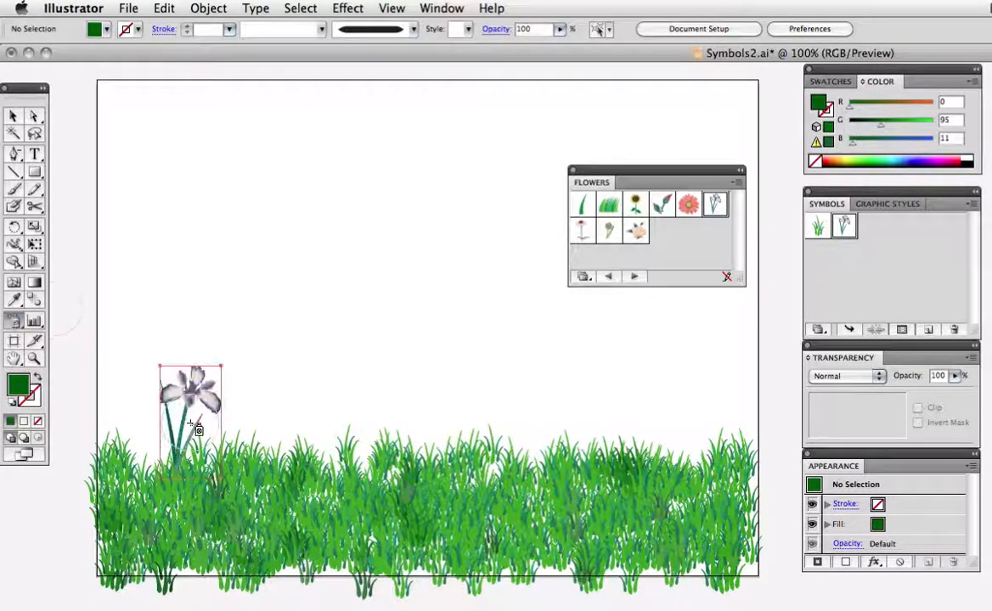
{"action": "left_click", "coordinate": [339, 399]}
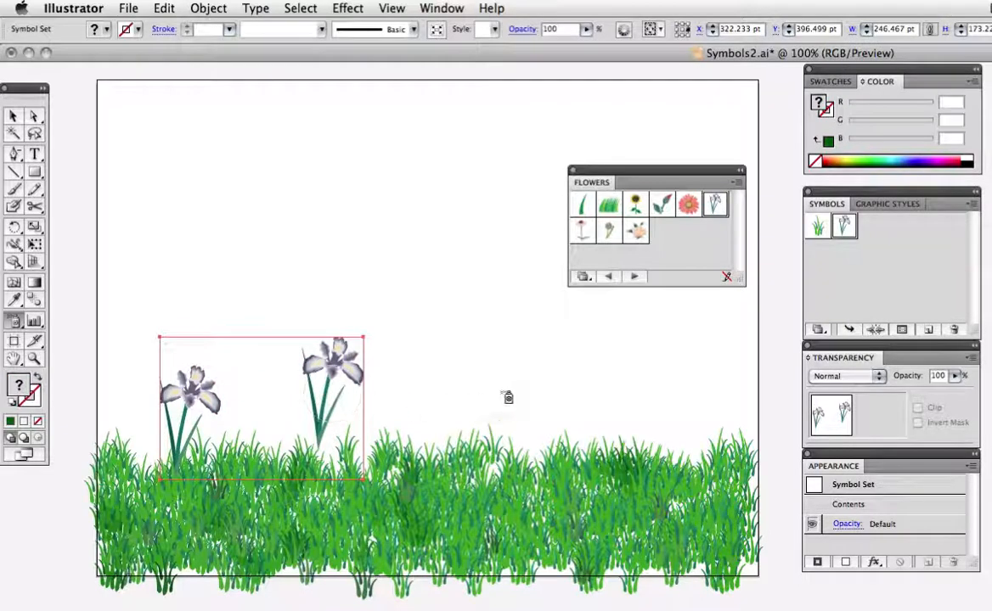
{"action": "key", "text": "super+shift+a"}
{"action": "left_click", "coordinate": [533, 441]}
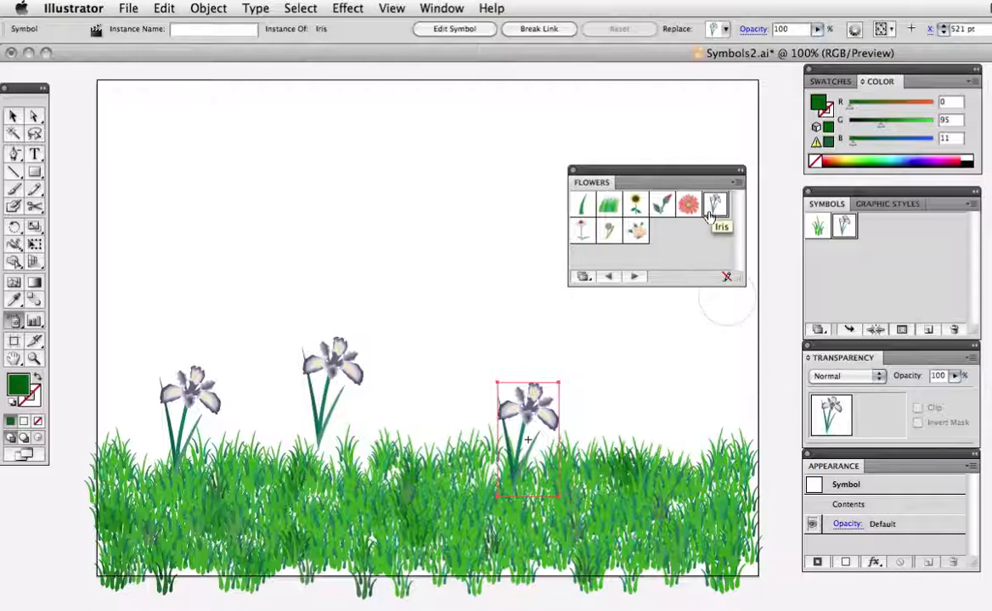
Replace the document's Iris symbol with the sunflower from the Flowers library so all its instances change.
{"action": "left_click", "coordinate": [632, 208]}
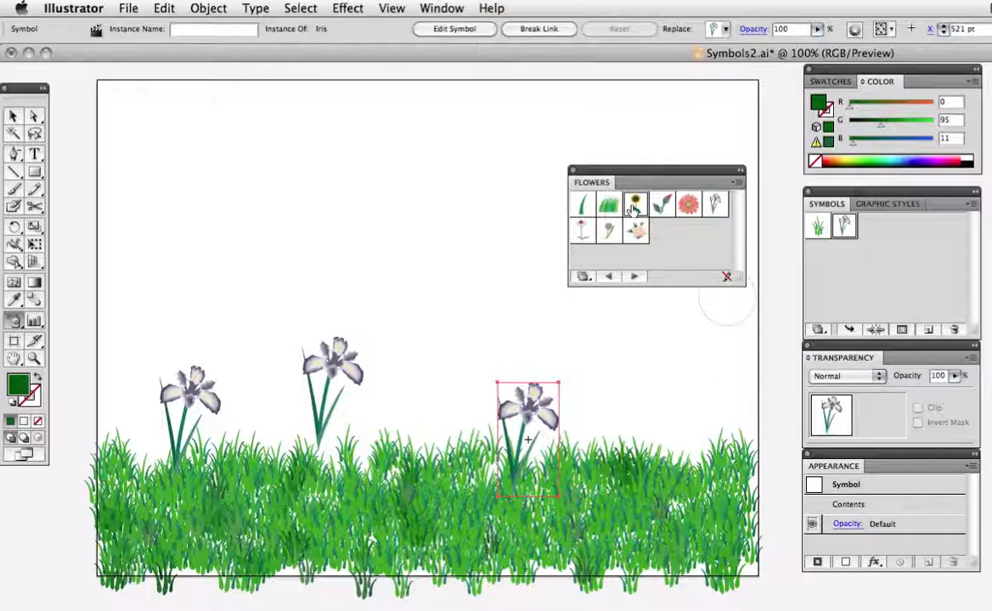
{"action": "key", "text": "alt"}
{"action": "left_click_drag", "start_coordinate": [635, 209], "coordinate": [844, 228]}
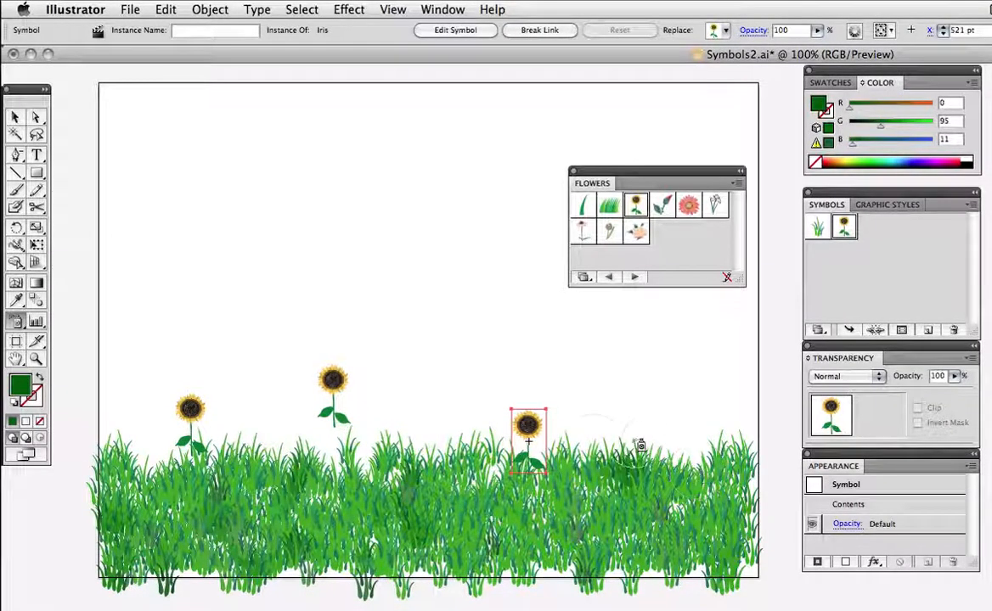
Edit the sunflower symbol's definition from the separate instance, enlarge all its artwork to about twice the size, and leave symbol editing.
{"action": "key", "text": "v"}
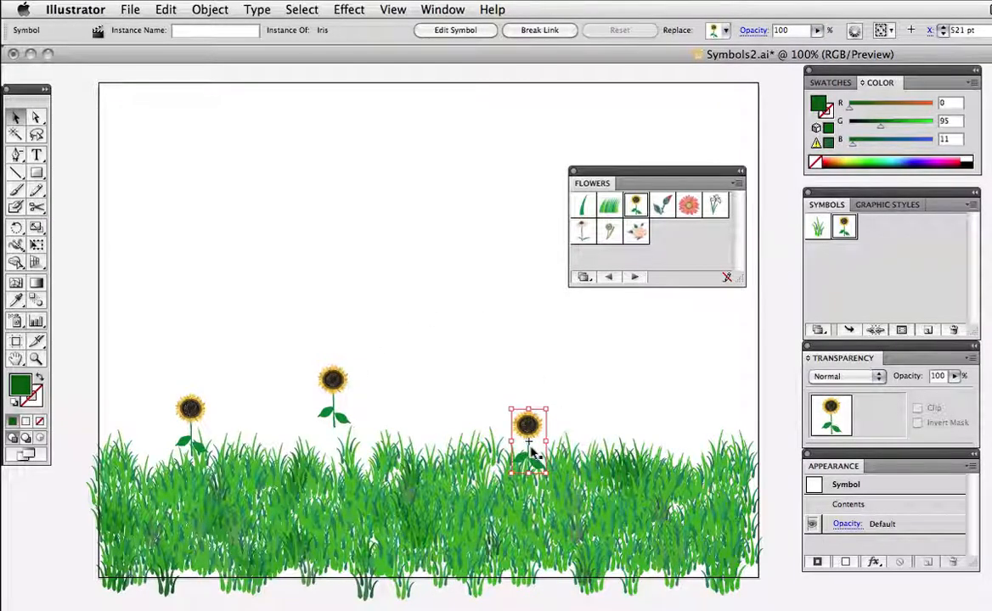
{"action": "left_click", "coordinate": [455, 30]}
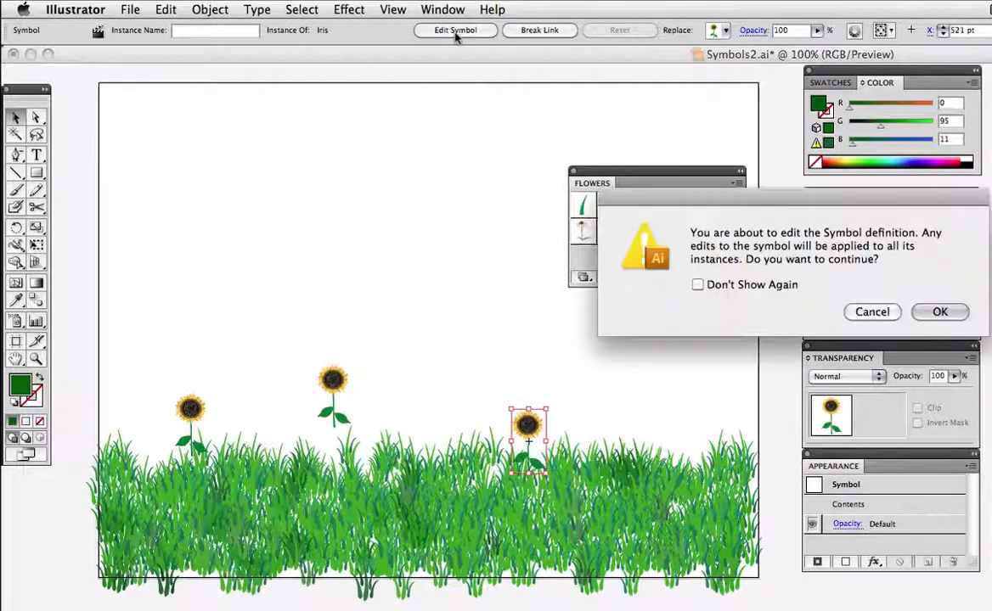
{"action": "left_click_drag", "start_coordinate": [641, 209], "coordinate": [531, 169]}
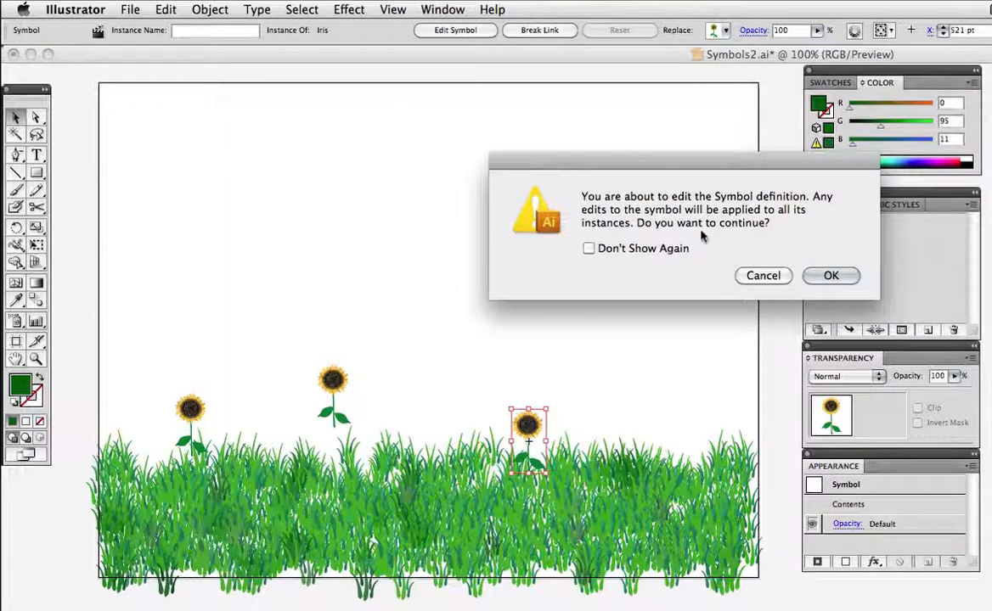
{"action": "left_click", "coordinate": [840, 280]}
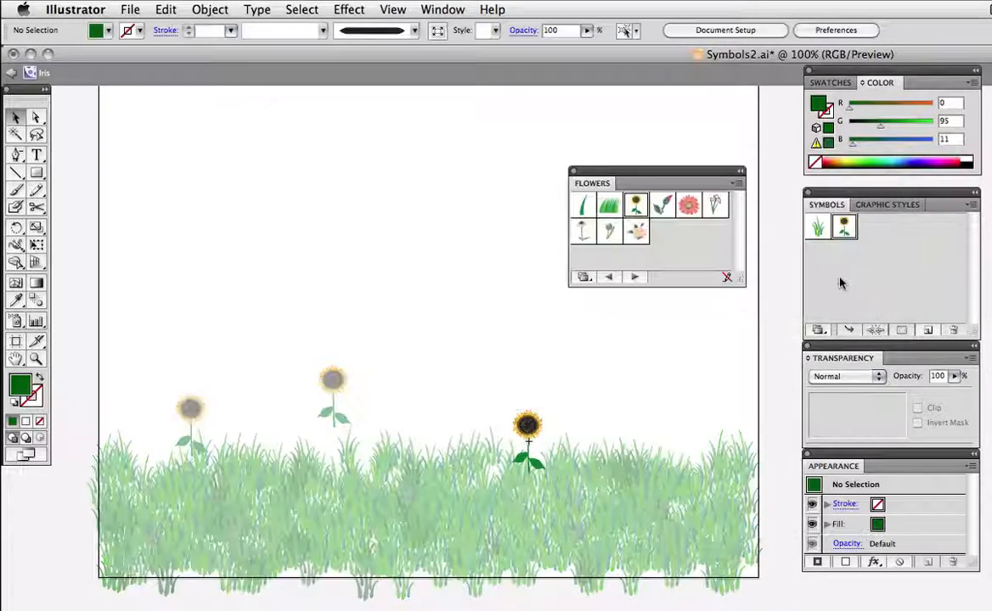
{"action": "left_click_drag", "start_coordinate": [599, 172], "coordinate": [991, 234]}
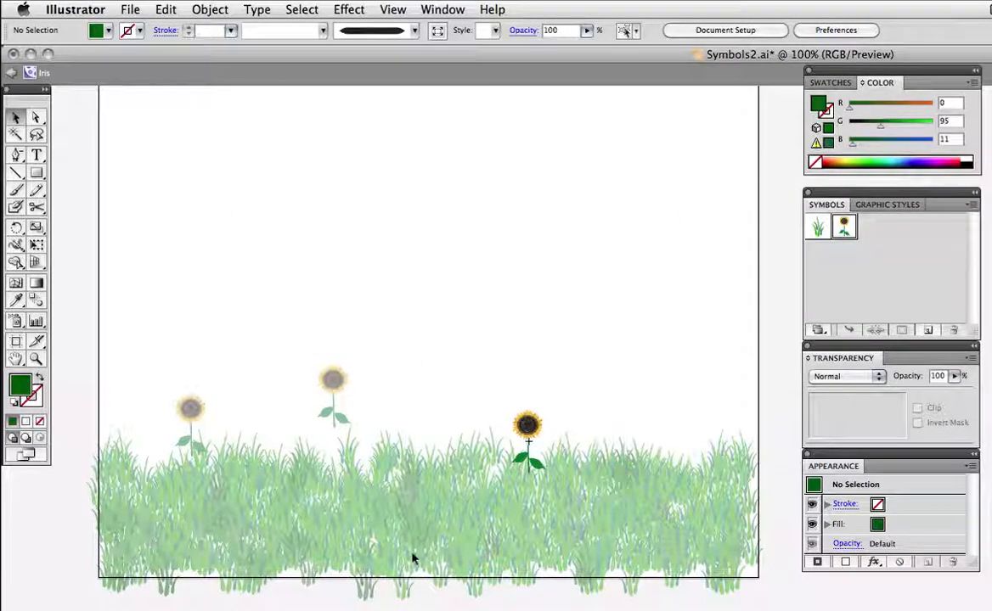
{"action": "left_click_drag", "start_coordinate": [493, 366], "coordinate": [596, 532]}
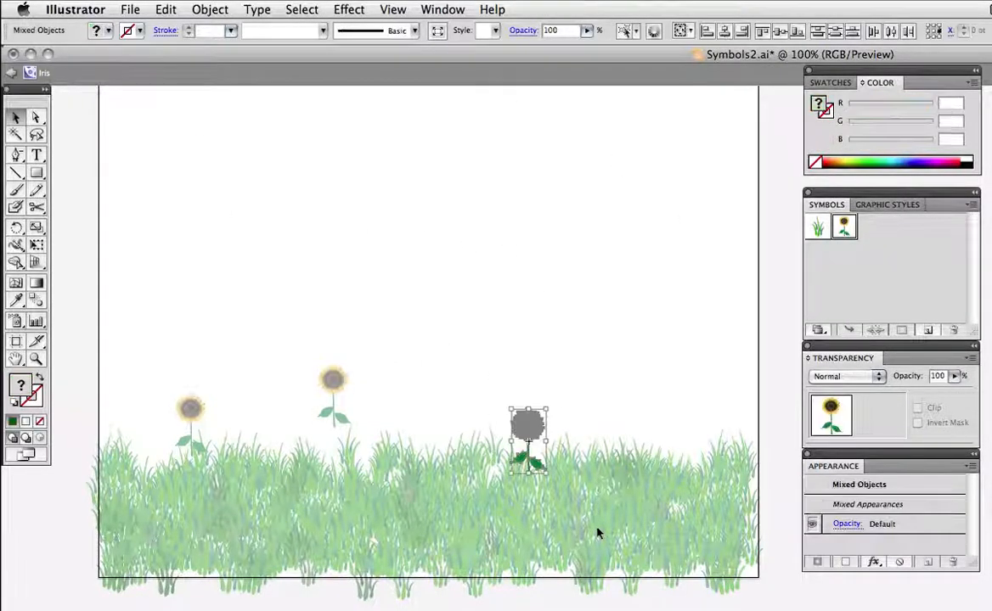
{"action": "left_click_drag", "start_coordinate": [547, 410], "coordinate": [594, 326]}
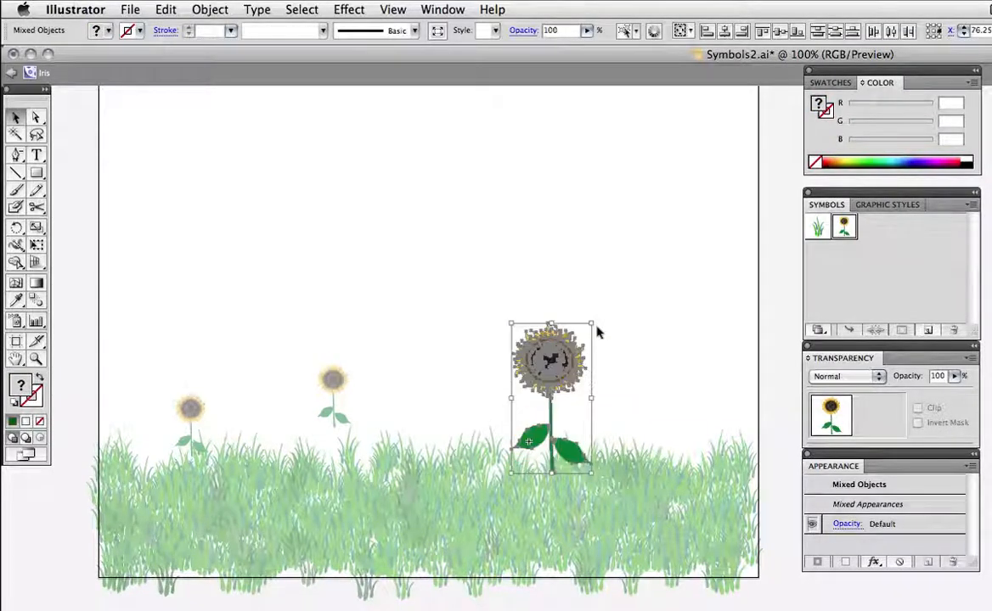
{"action": "left_click", "coordinate": [11, 74]}
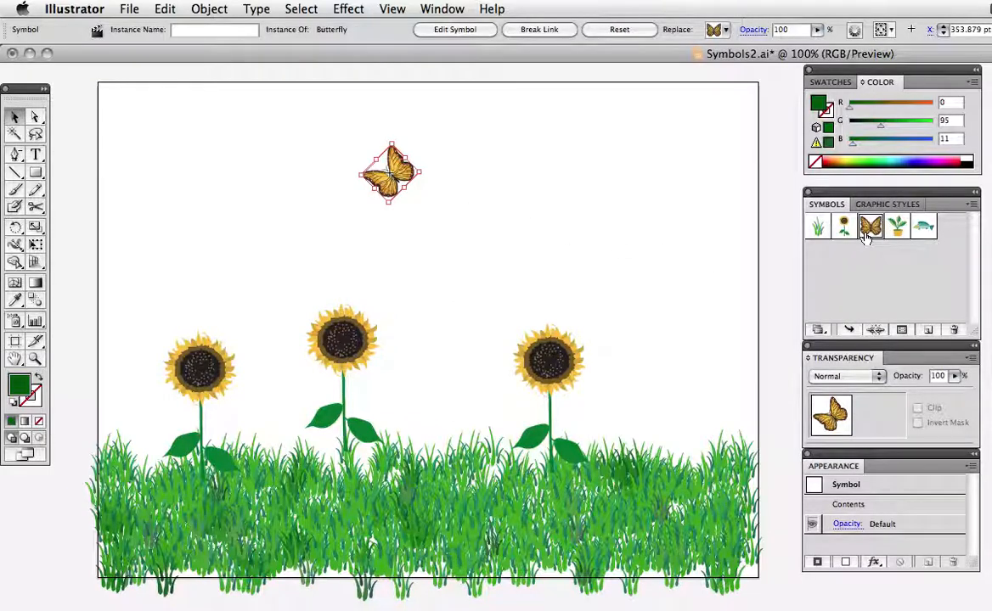
Replace the selected butterfly instance with the Plant symbol and then with the Fish symbol.
{"action": "left_click", "coordinate": [724, 30]}
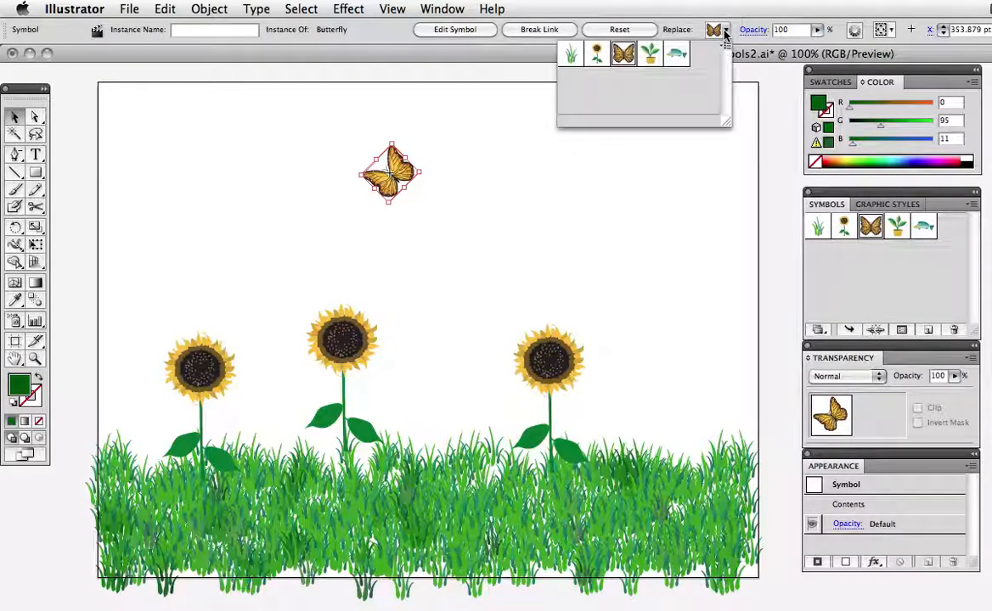
{"action": "left_click", "coordinate": [650, 55]}
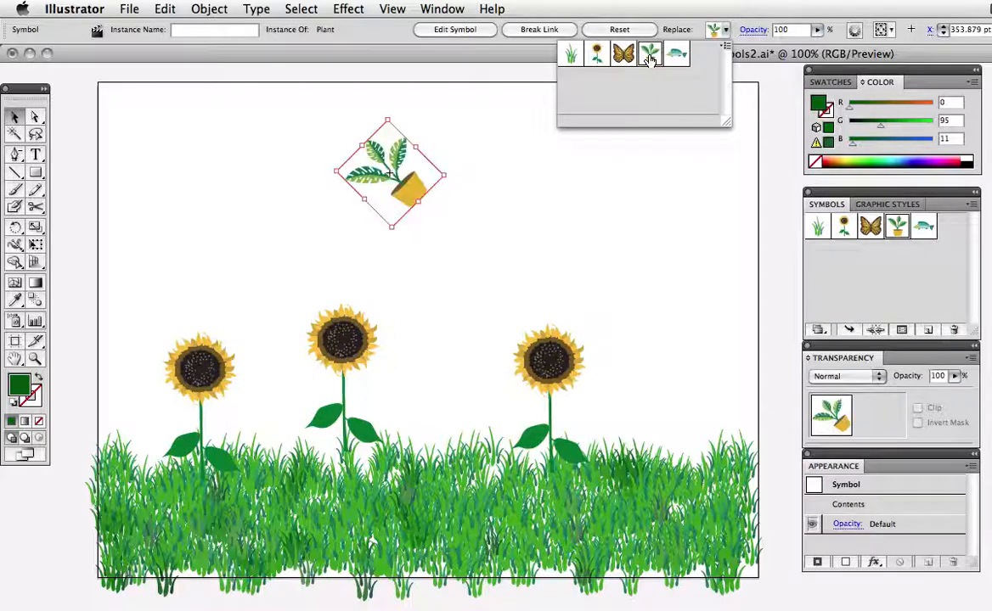
{"action": "left_click", "coordinate": [676, 54]}
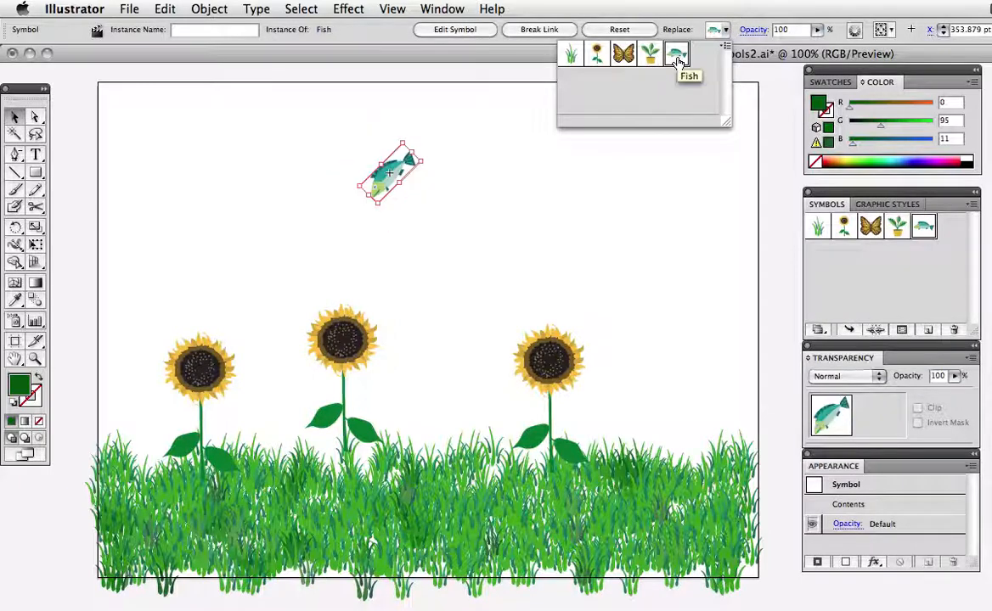
Deselect the fish and place the orange bird artwork on the artboard, above and to the right of the rightmost sunflower.
{"action": "left_click", "coordinate": [759, 204]}
{"action": "left_click_drag", "start_coordinate": [985, 586], "coordinate": [667, 254]}
{"action": "left_click", "coordinate": [729, 322]}
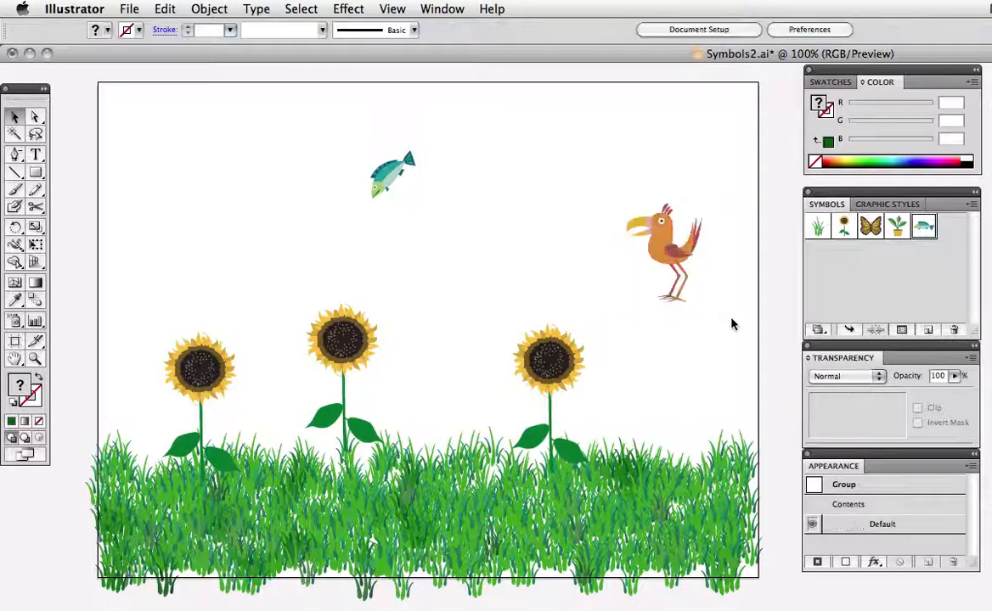
Redefine the Fish symbol with the orange bird group.
{"action": "left_click", "coordinate": [674, 265]}
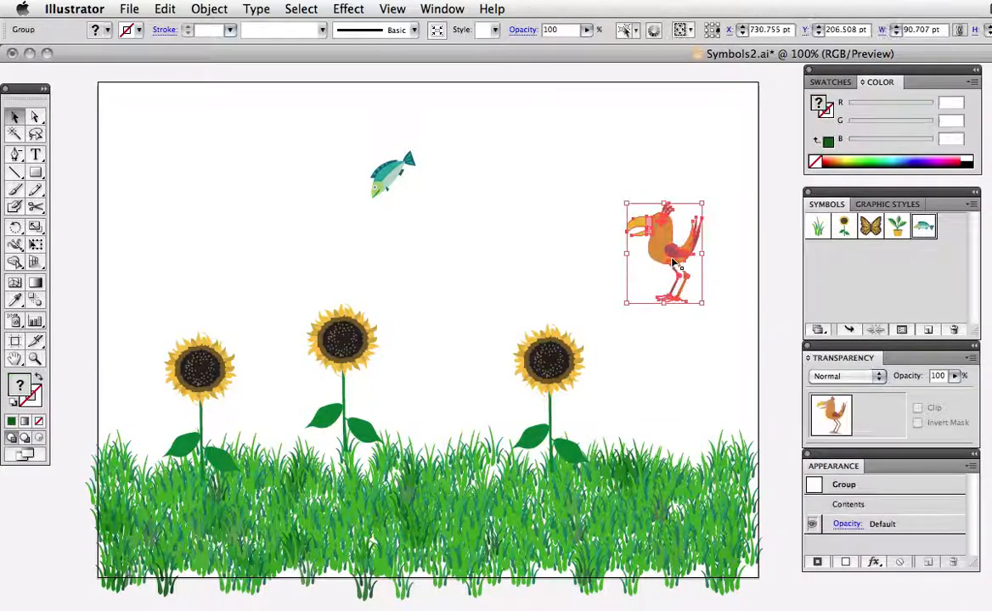
{"action": "left_click", "coordinate": [971, 206]}
{"action": "left_click", "coordinate": [970, 209]}
{"action": "left_click_drag", "start_coordinate": [826, 204], "coordinate": [104, 133]}
{"action": "left_click", "coordinate": [246, 133]}
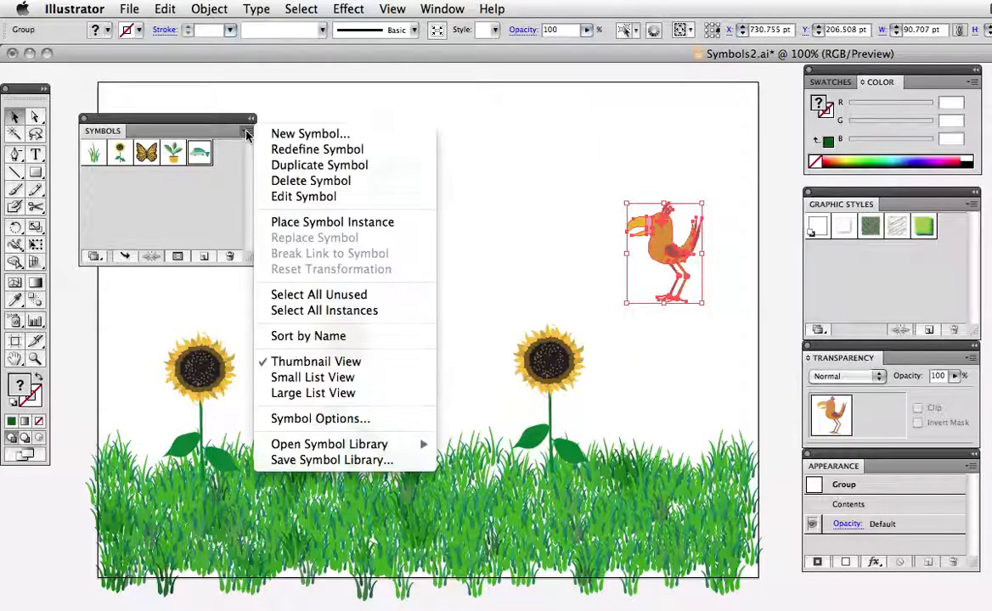
{"action": "left_click", "coordinate": [345, 150]}
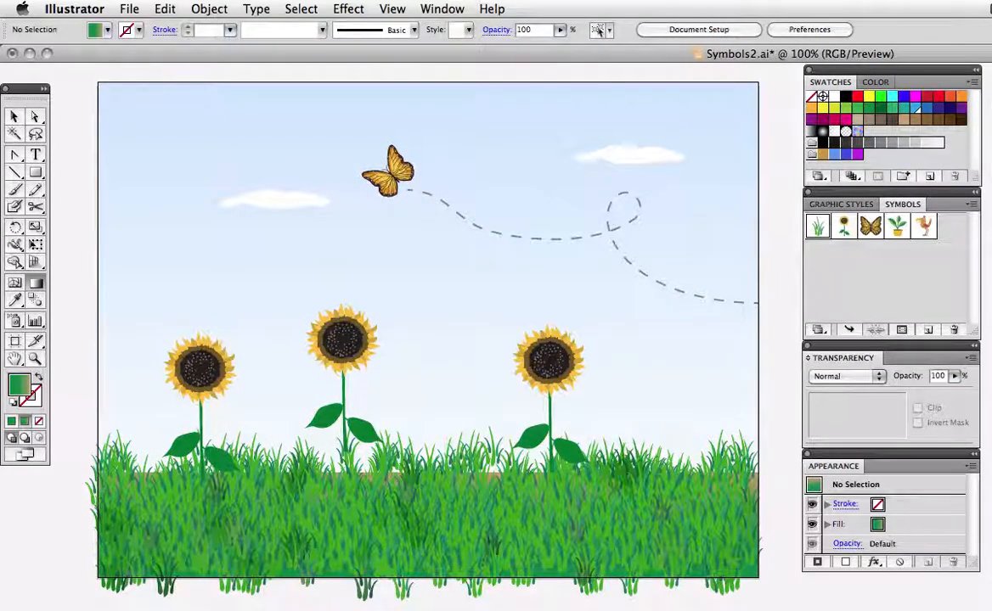
Set the fill colour to the light grey swatch in the grey colour group.
{"action": "left_click", "coordinate": [915, 143]}
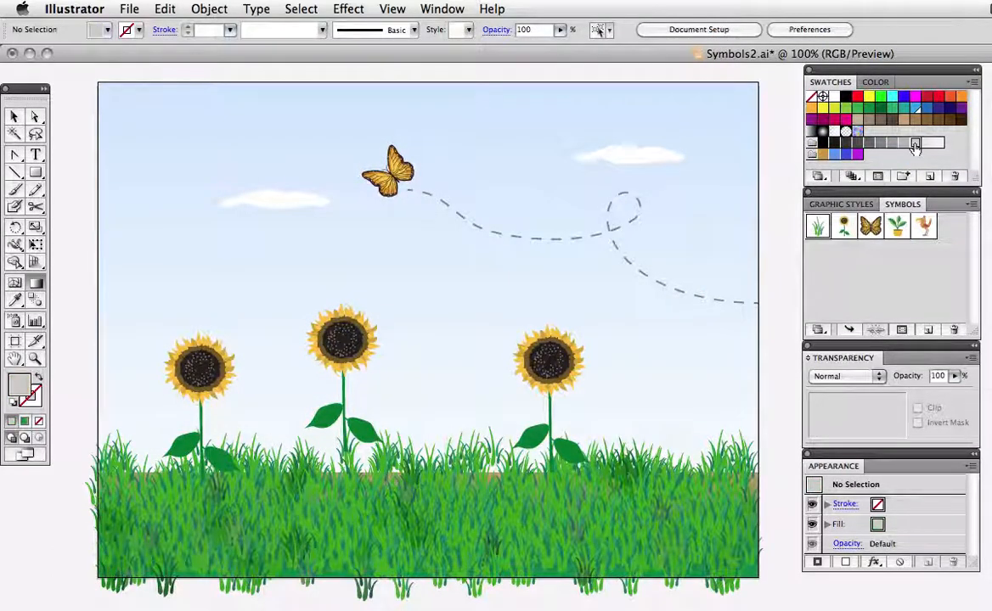